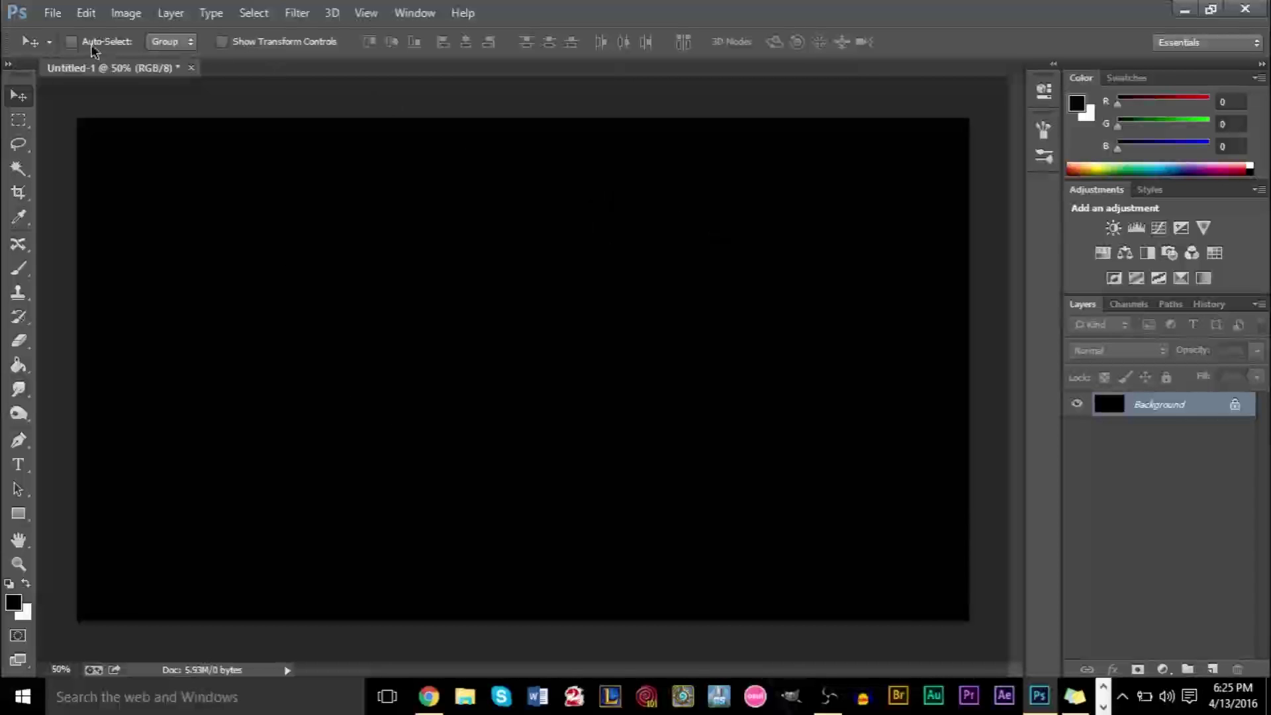
Step: Open the File menu and close it again without choosing a command
{"action": "left_click", "coordinate": [53, 15]}
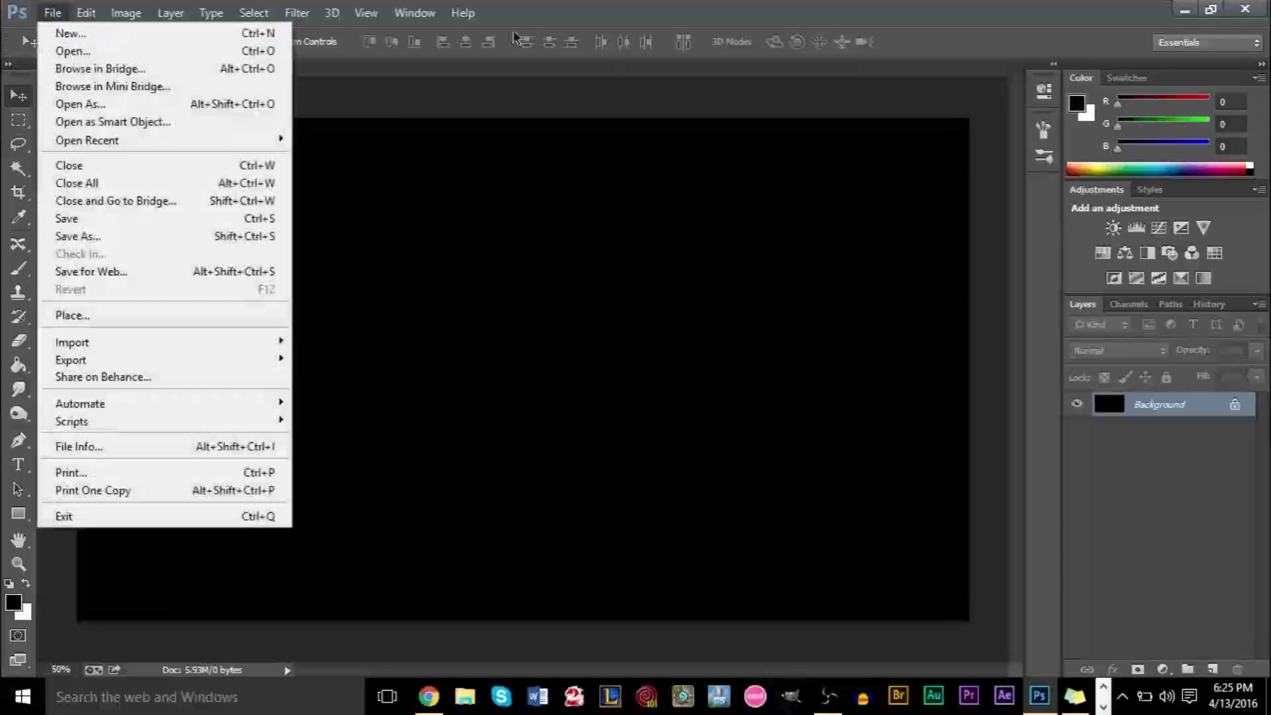
{"action": "left_click", "coordinate": [621, 103]}
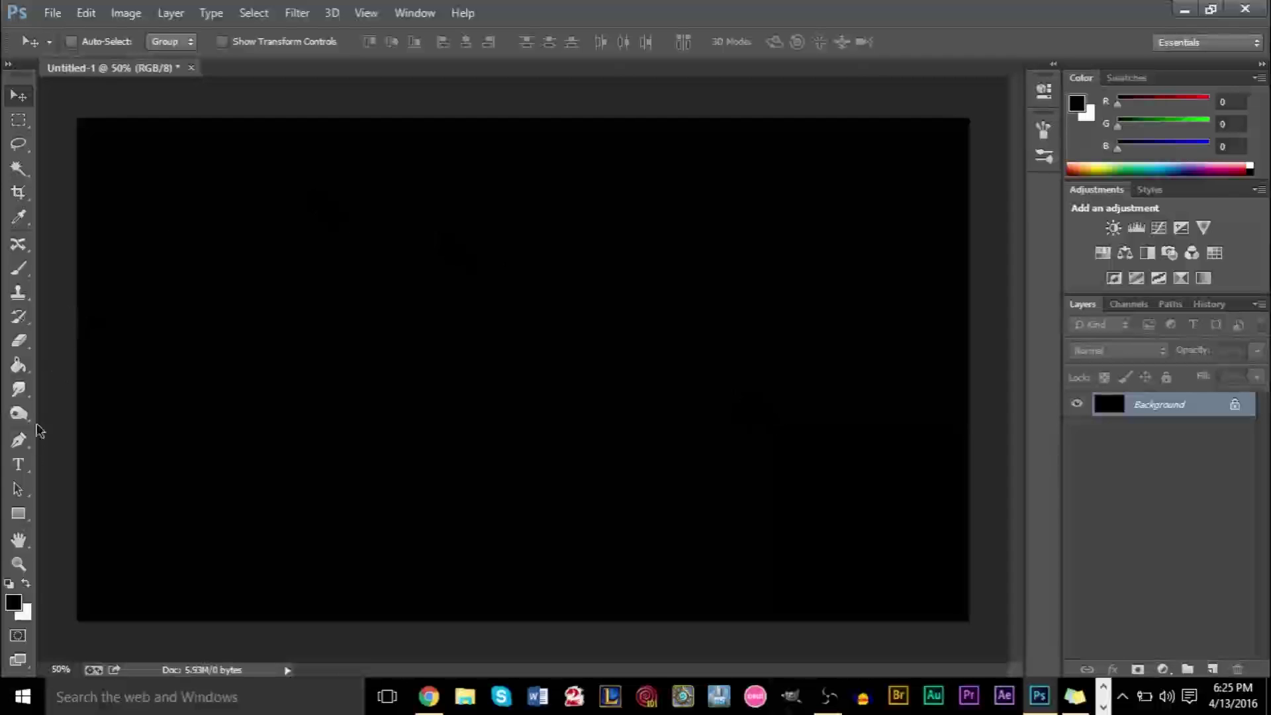
Step: Add a TUTORIALS text layer on the black canvas with the Type tool
{"action": "left_click", "coordinate": [18, 465]}
{"action": "left_click", "coordinate": [307, 349]}
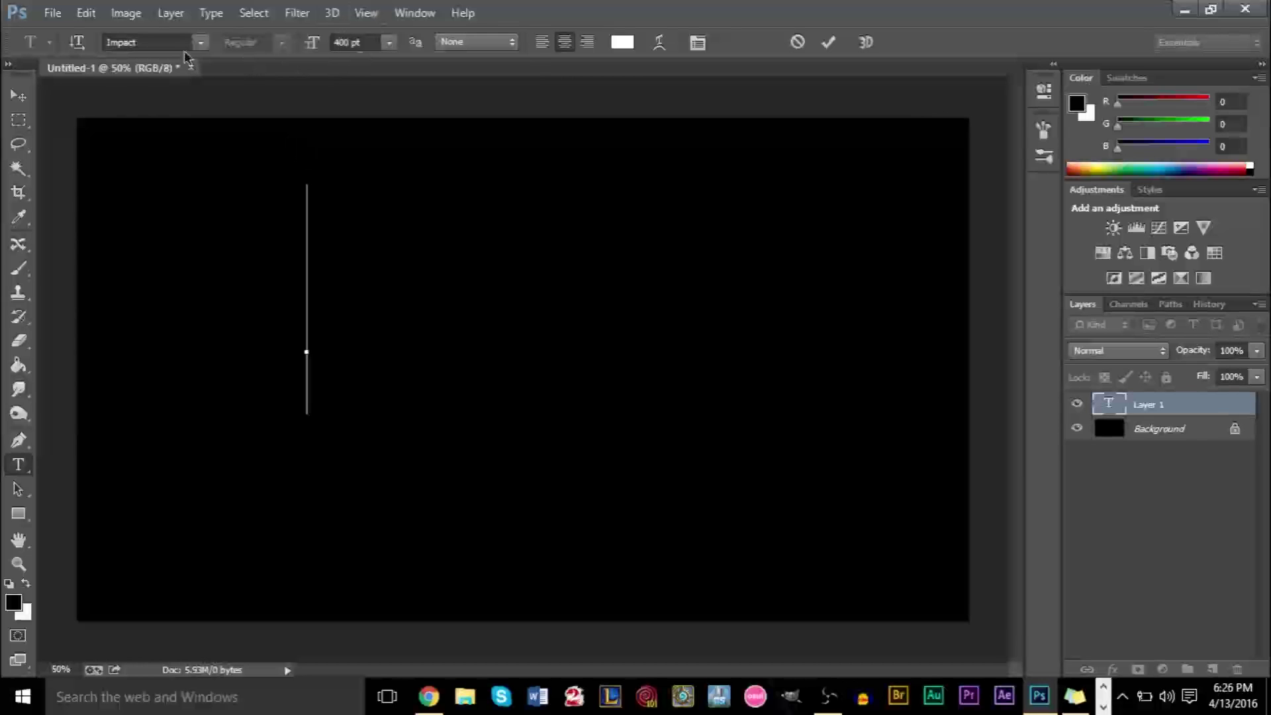
{"action": "type", "text": "TUTORIALS"}
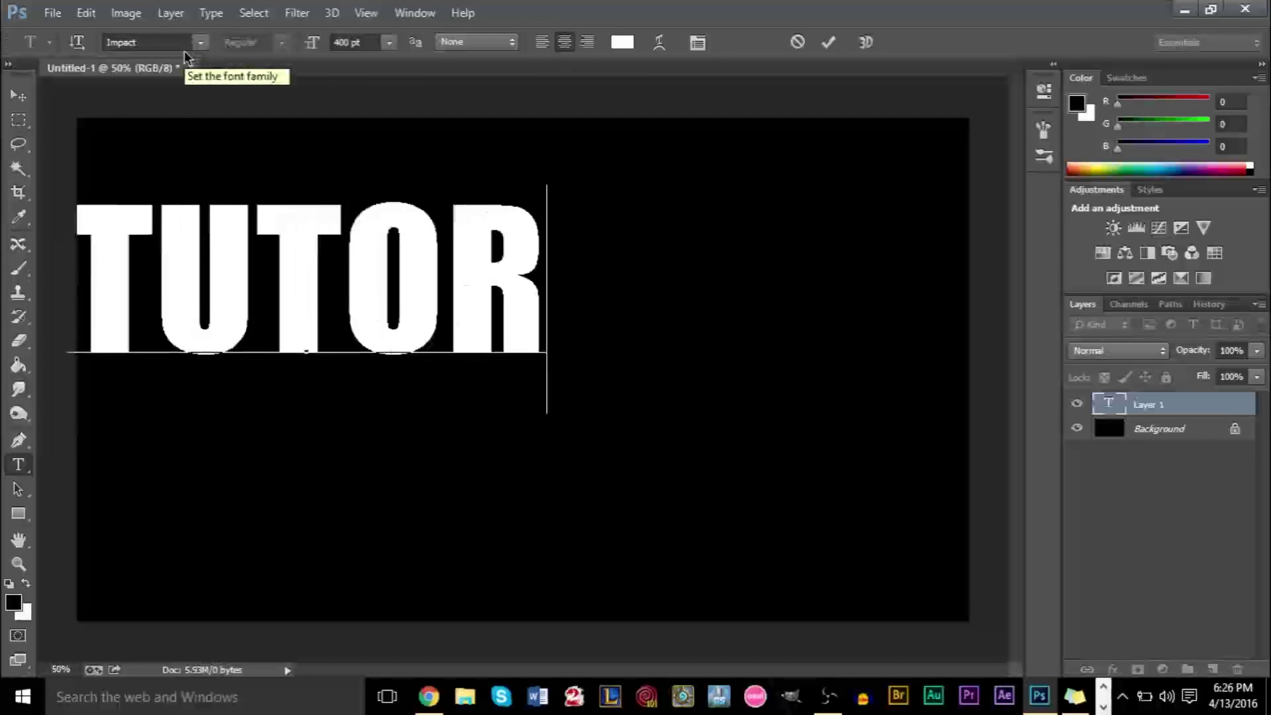
Step: Centre the TUTORIALS text on the canvas, then place the Type cursor back in it
{"action": "left_click", "coordinate": [19, 96]}
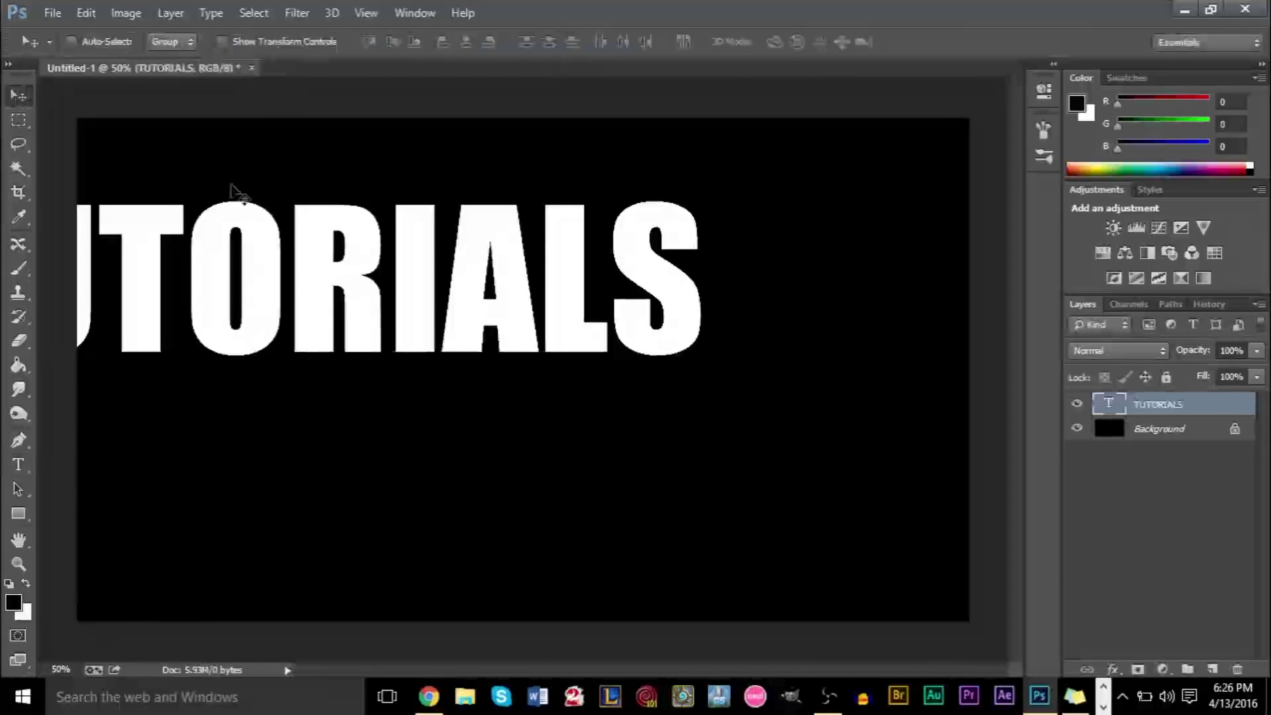
{"action": "left_click_drag", "start_coordinate": [321, 279], "coordinate": [530, 321]}
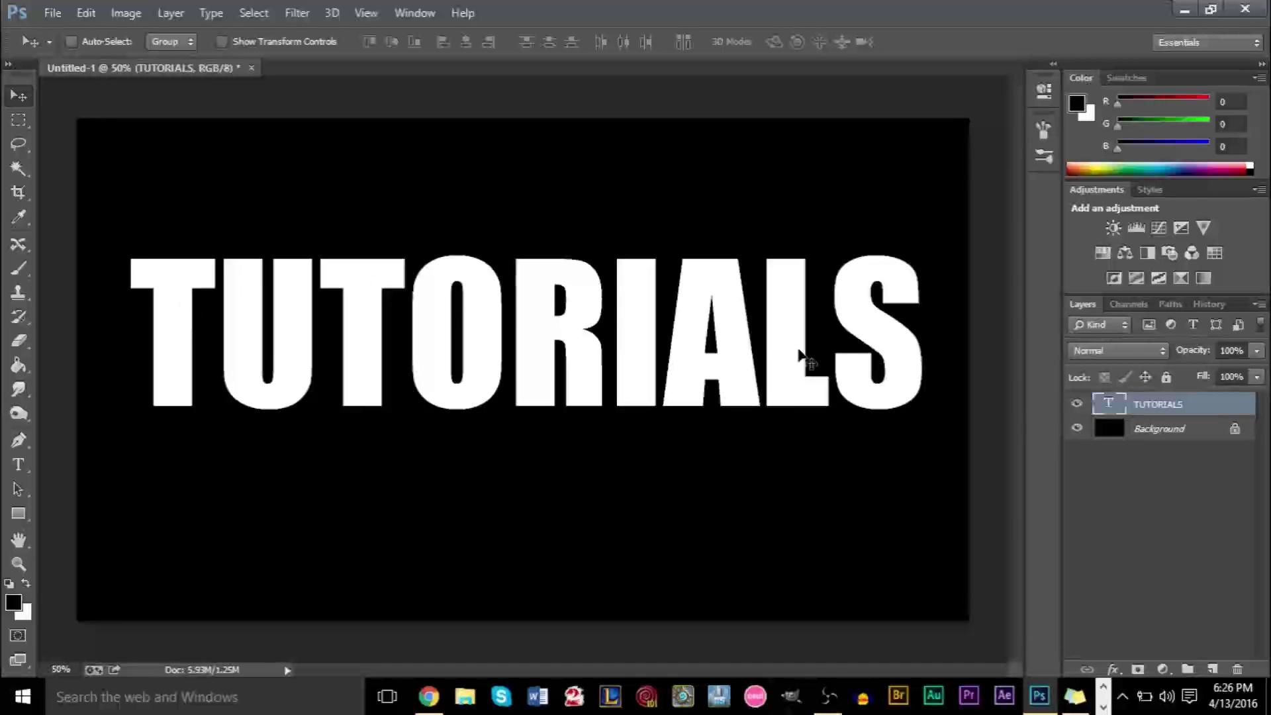
{"action": "left_click_drag", "start_coordinate": [748, 391], "coordinate": [751, 387]}
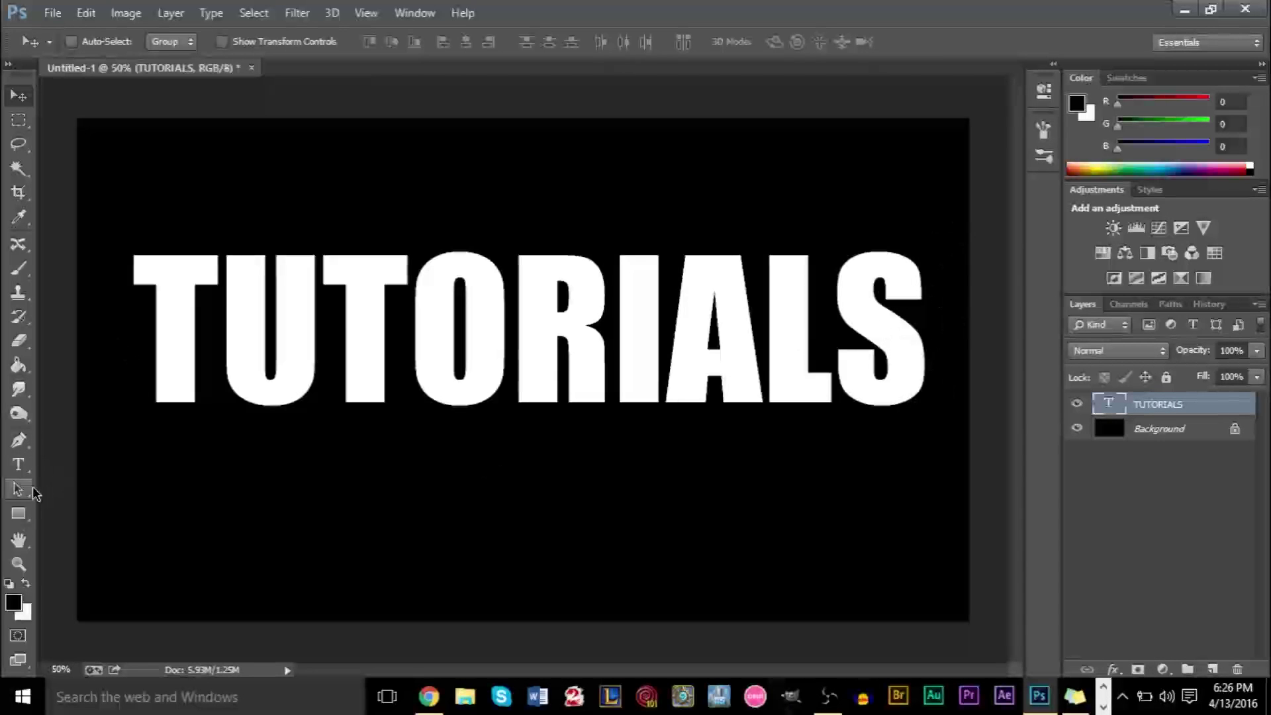
{"action": "left_click", "coordinate": [19, 464]}
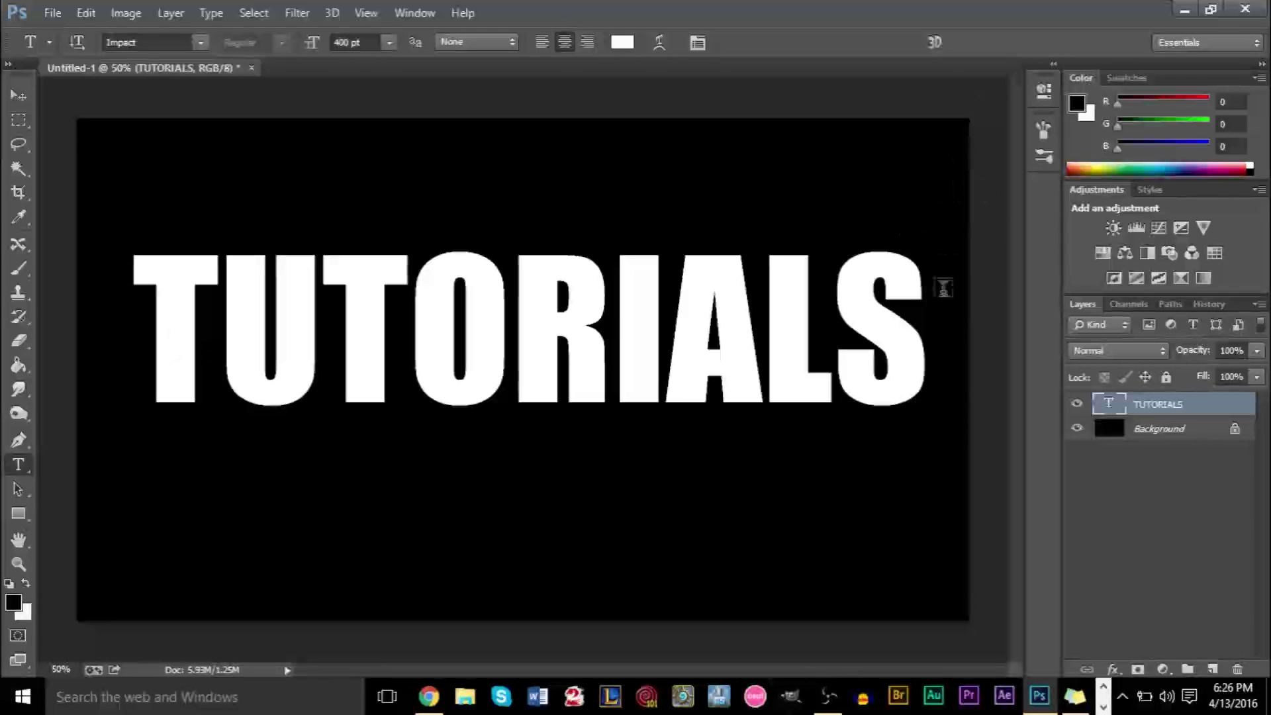
{"action": "left_click", "coordinate": [809, 344]}
Step: Select all the TUTORIALS text and set its font size to 300 pt
{"action": "key", "text": "ctrl+a"}
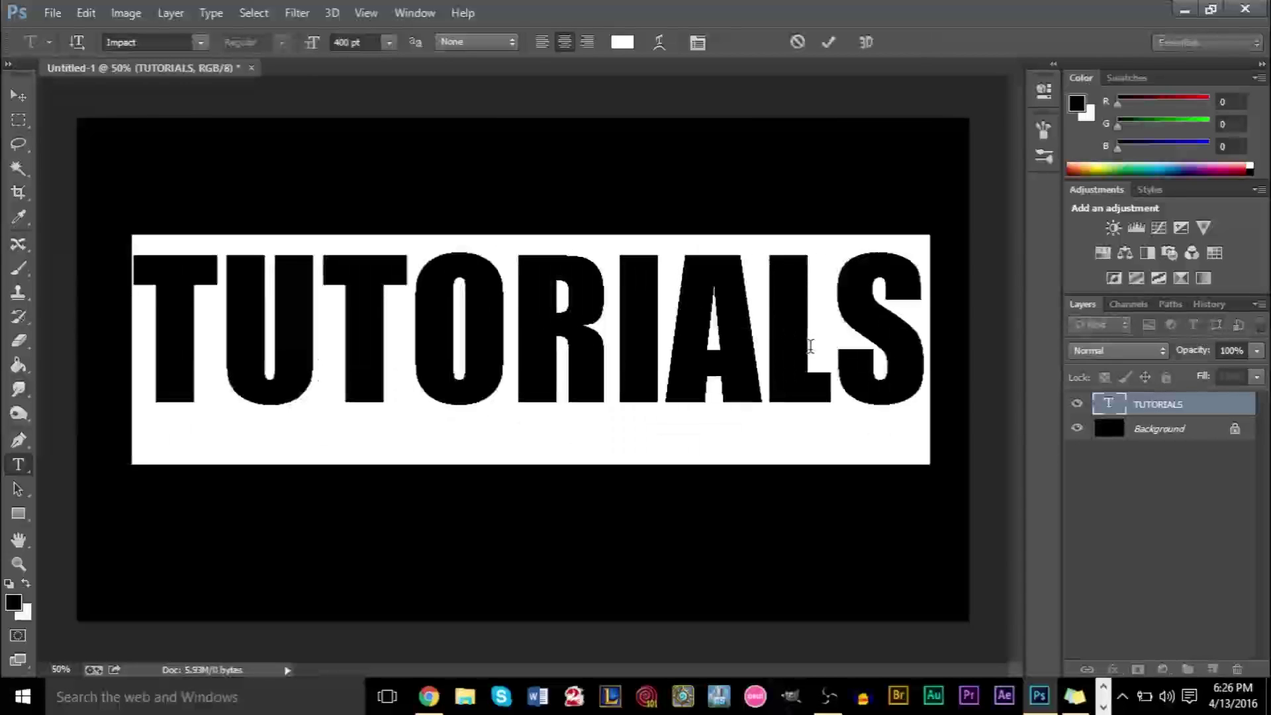
{"action": "left_click", "coordinate": [358, 41]}
{"action": "type", "text": "300"}
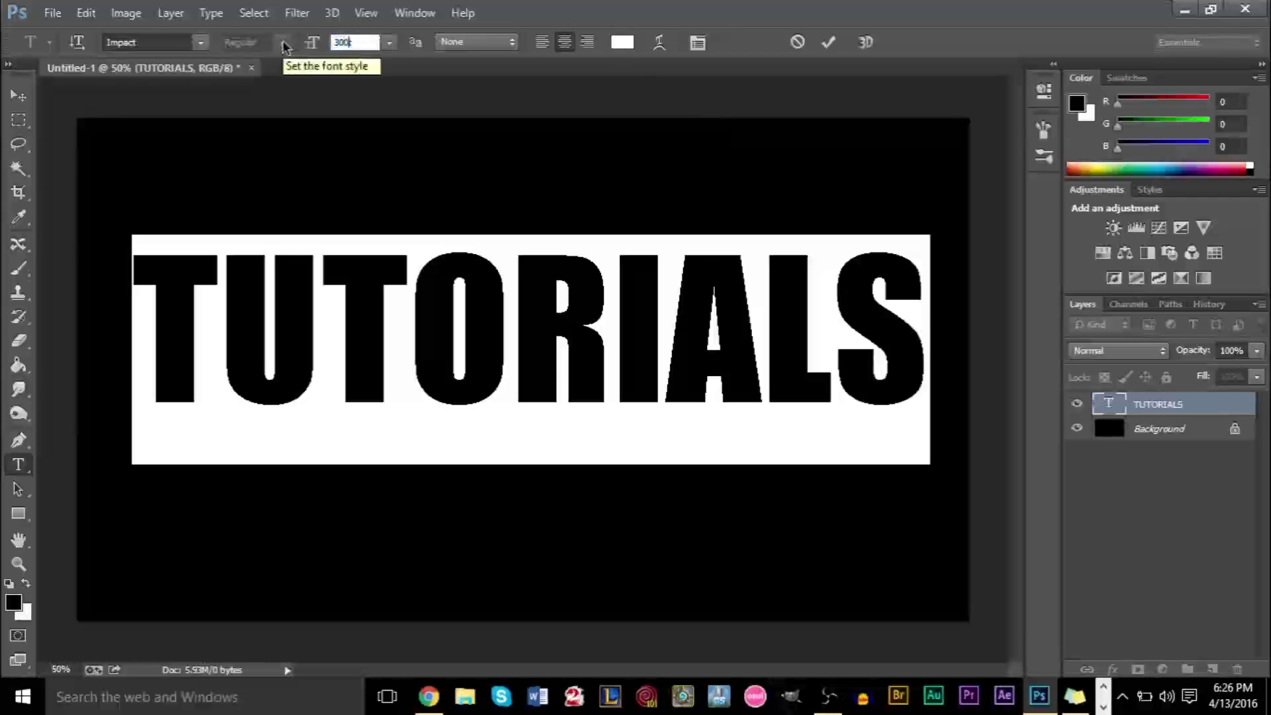
{"action": "key", "text": "Return"}
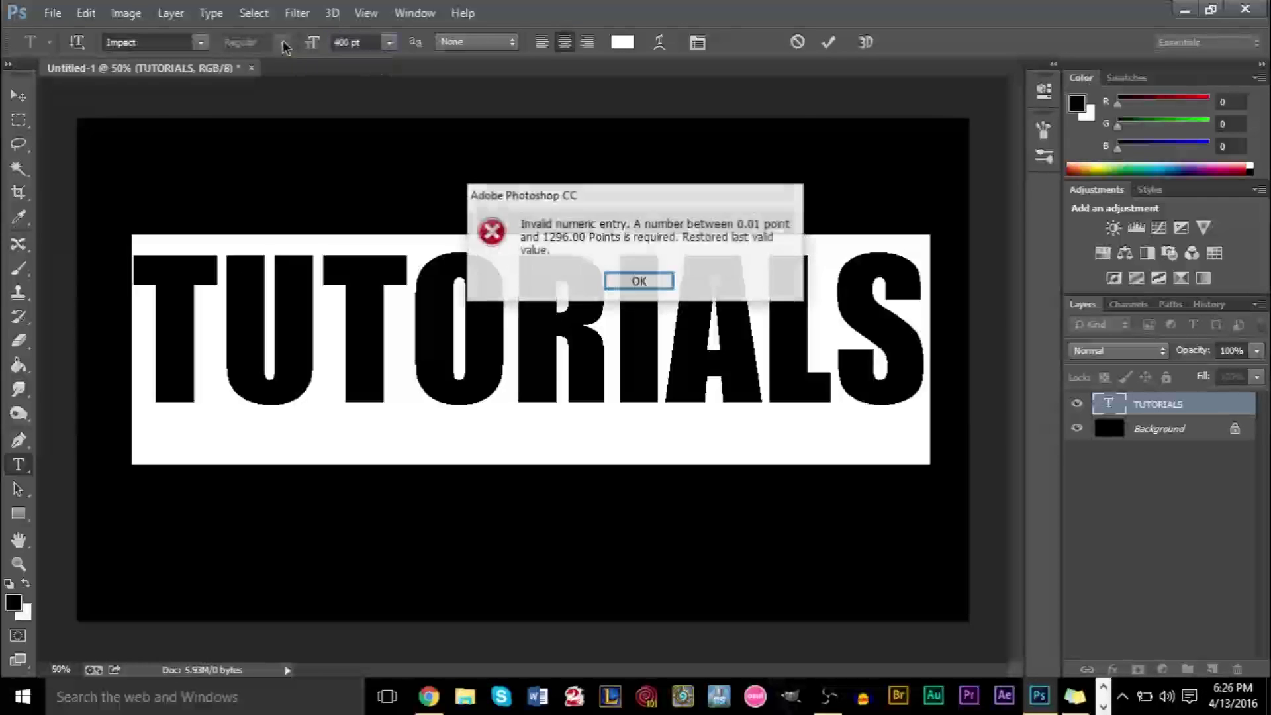
{"action": "left_click", "coordinate": [639, 283]}
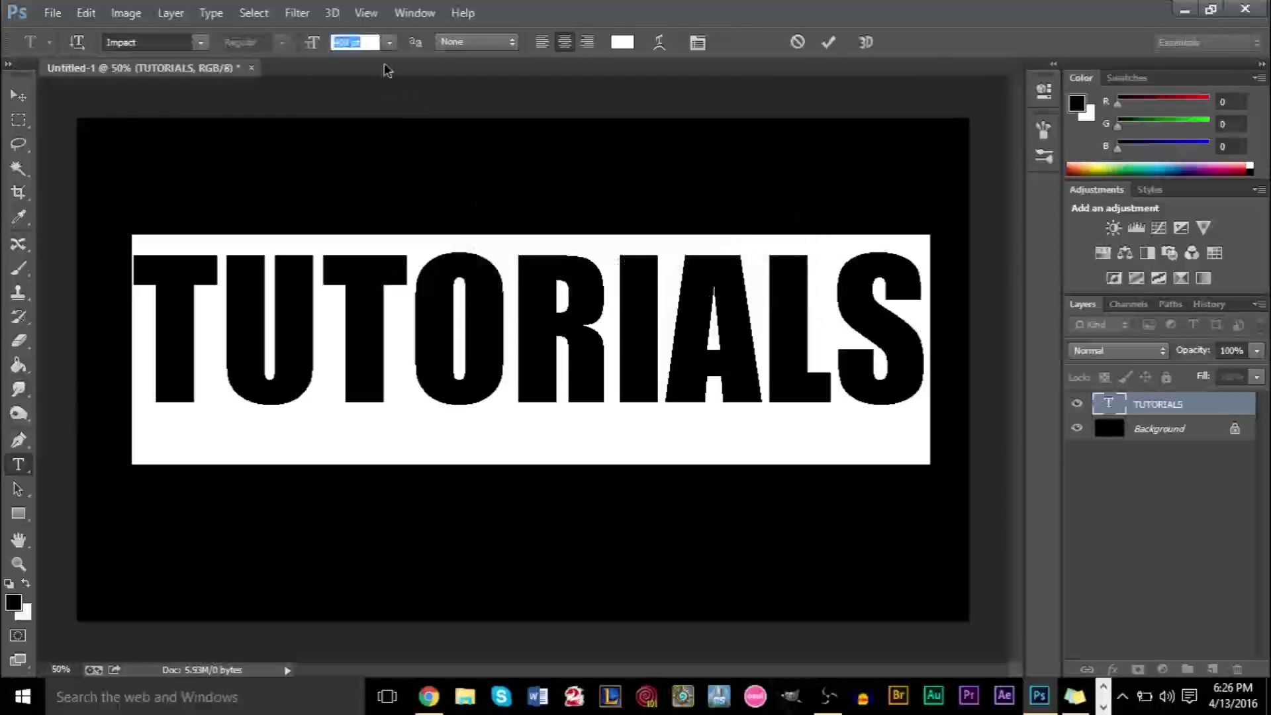
{"action": "type", "text": "300"}
{"action": "key", "text": "Return"}
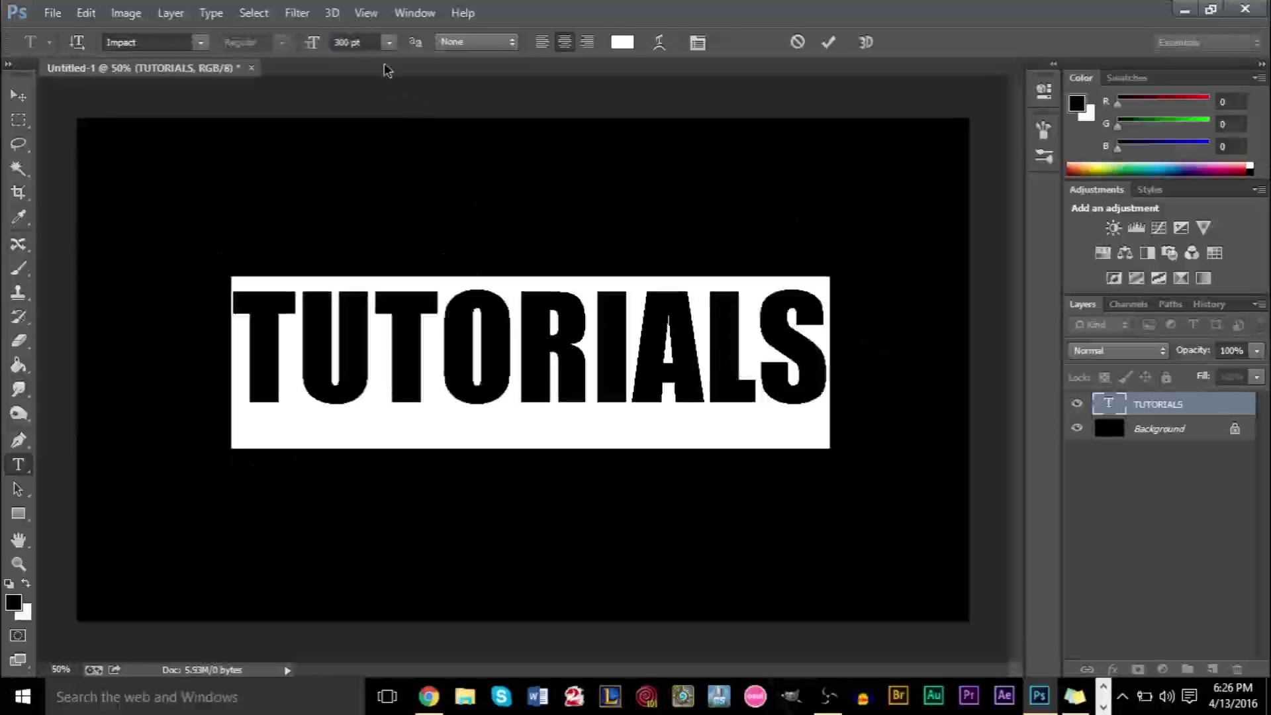
Step: Deselect the resized text and drag it back to the canvas centre
{"action": "left_click", "coordinate": [414, 440]}
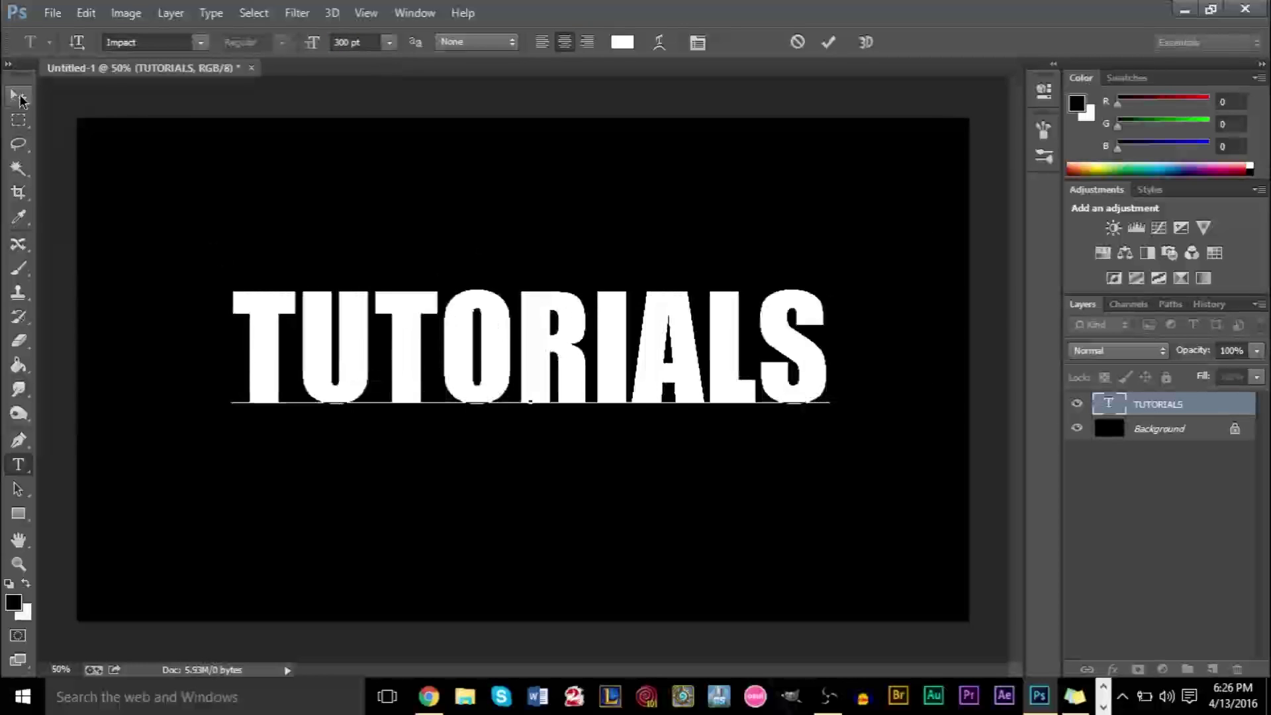
{"action": "left_click", "coordinate": [18, 96]}
{"action": "mouse_move", "coordinate": [502, 371]}
{"action": "left_mouse_down"}
{"action": "mouse_move", "coordinate": [535, 339]}
{"action": "mouse_move", "coordinate": [518, 332]}
{"action": "mouse_move", "coordinate": [507, 352]}
{"action": "left_mouse_up"}
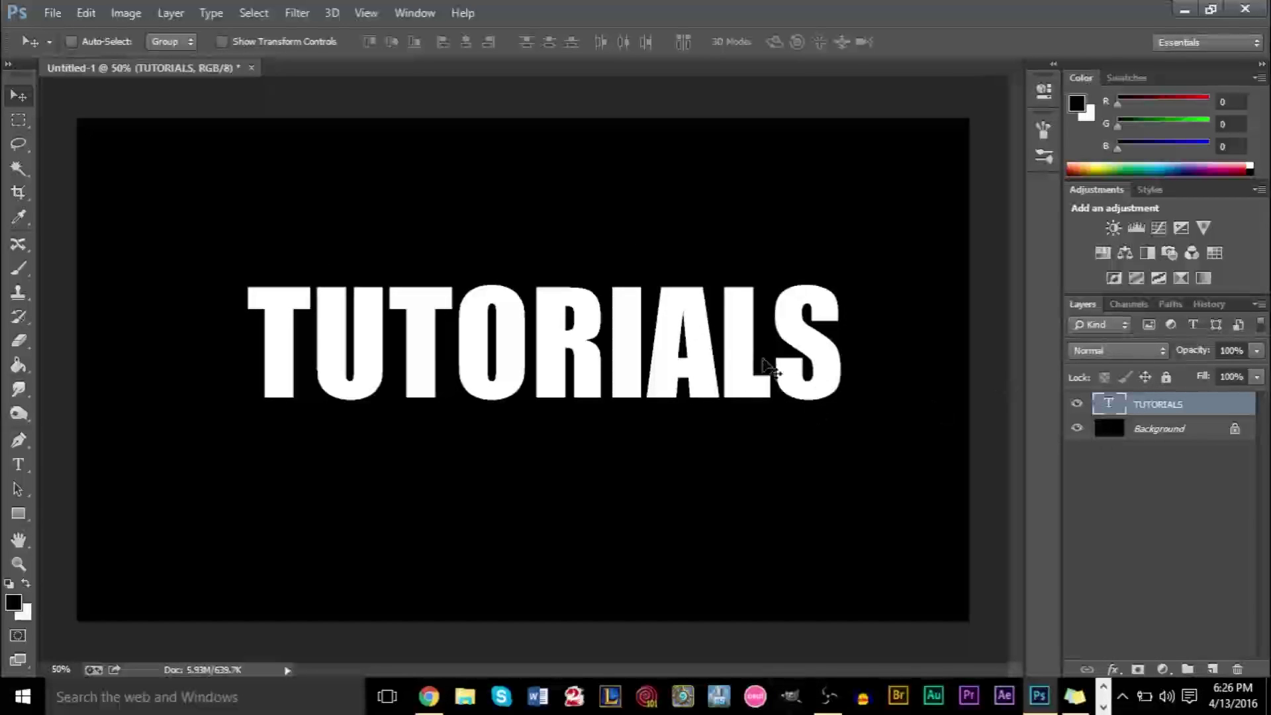
Step: In the layer's Blending Options, enable Gradient Overlay, leave Pattern Overlay off, and edit the gradient
{"action": "right_click", "coordinate": [1142, 405]}
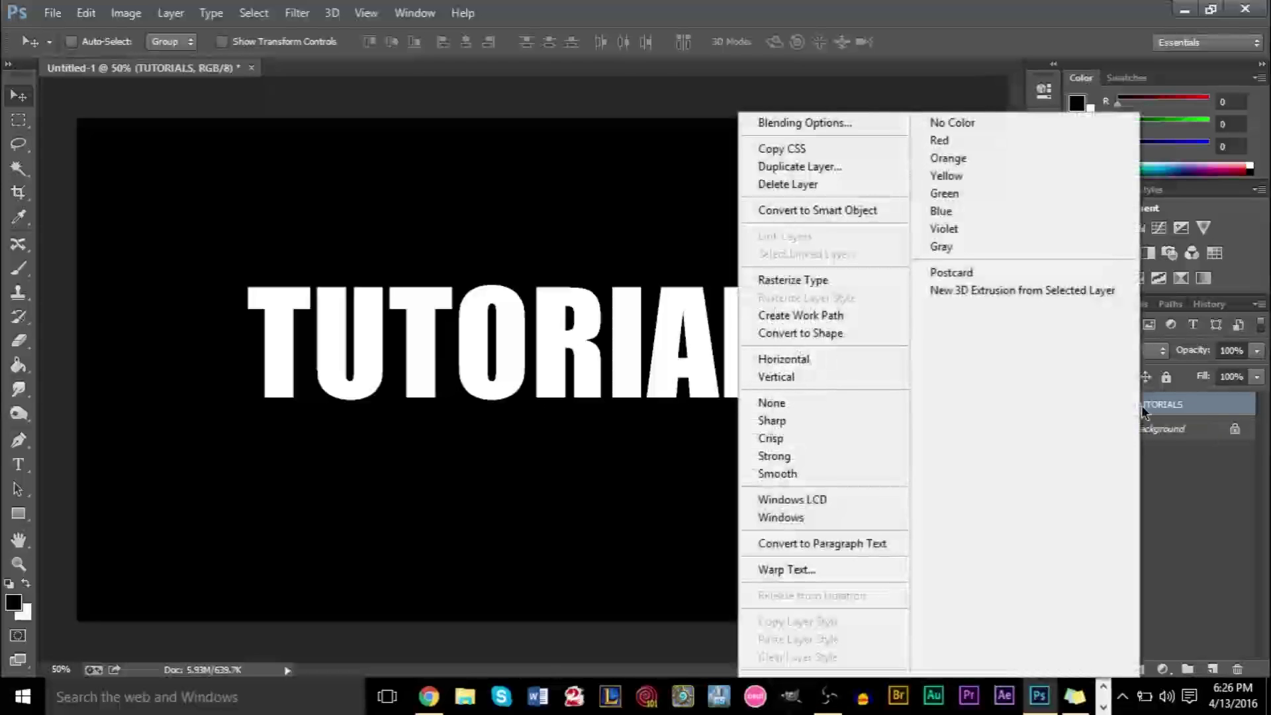
{"action": "left_click", "coordinate": [849, 125]}
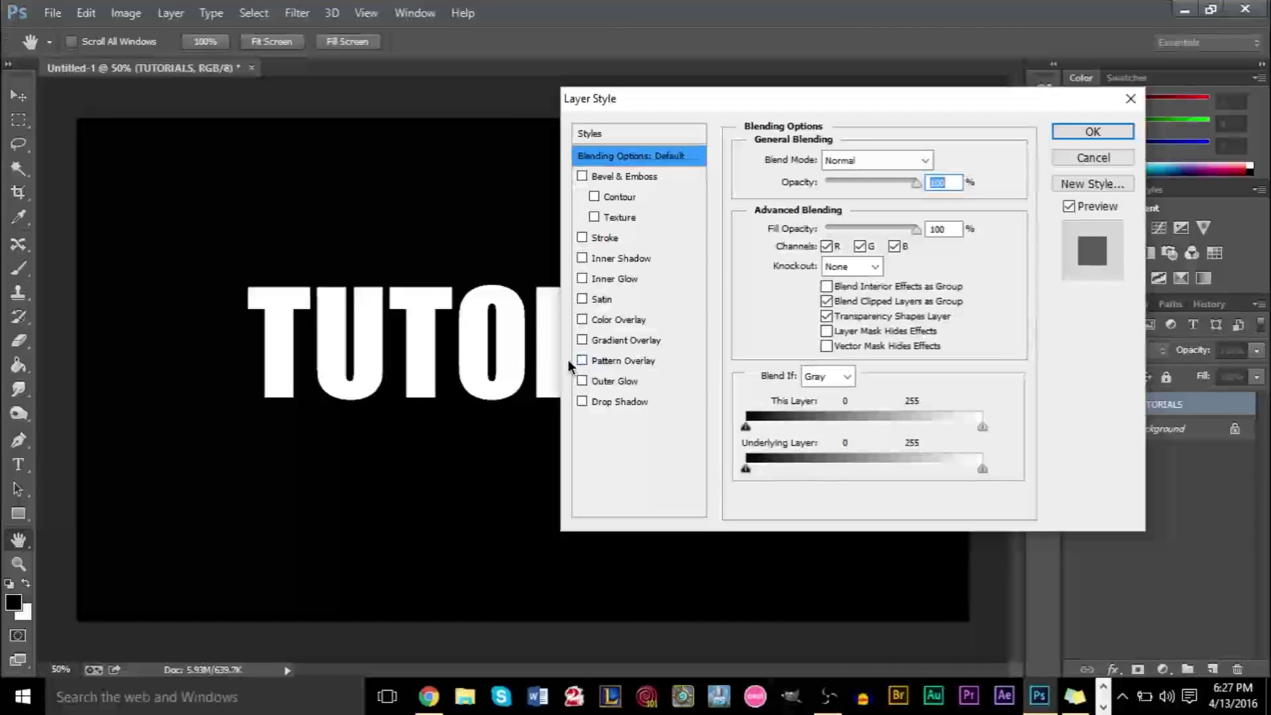
{"action": "left_click", "coordinate": [632, 360]}
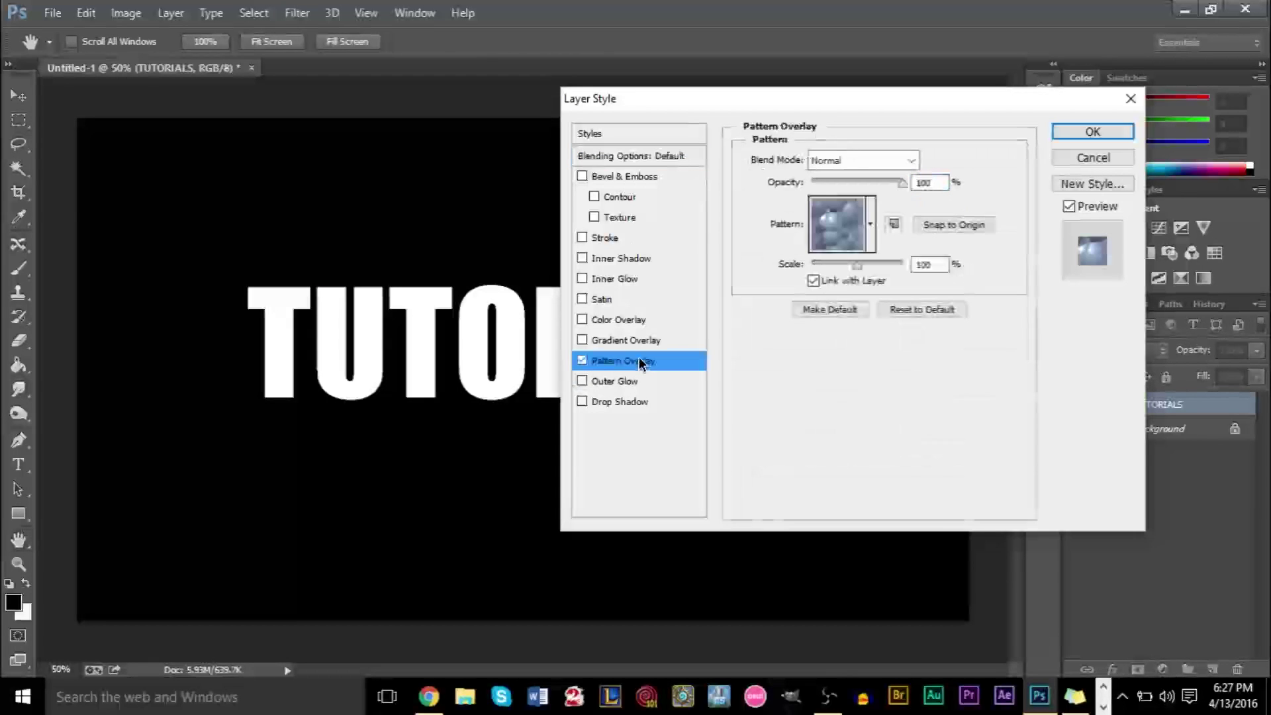
{"action": "left_click", "coordinate": [628, 341]}
{"action": "left_click", "coordinate": [581, 362]}
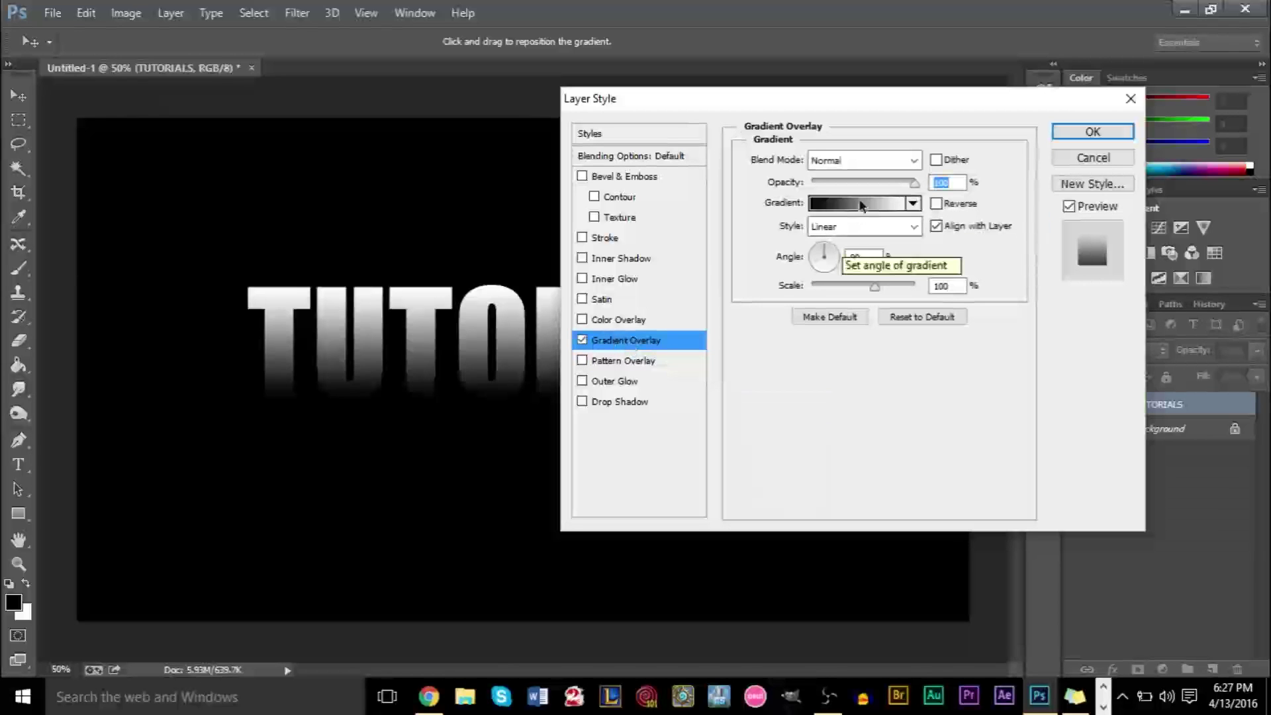
{"action": "left_click", "coordinate": [904, 204]}
Step: Start from the Black, White gradient preset and make its left stop dark red
{"action": "left_click", "coordinate": [568, 174]}
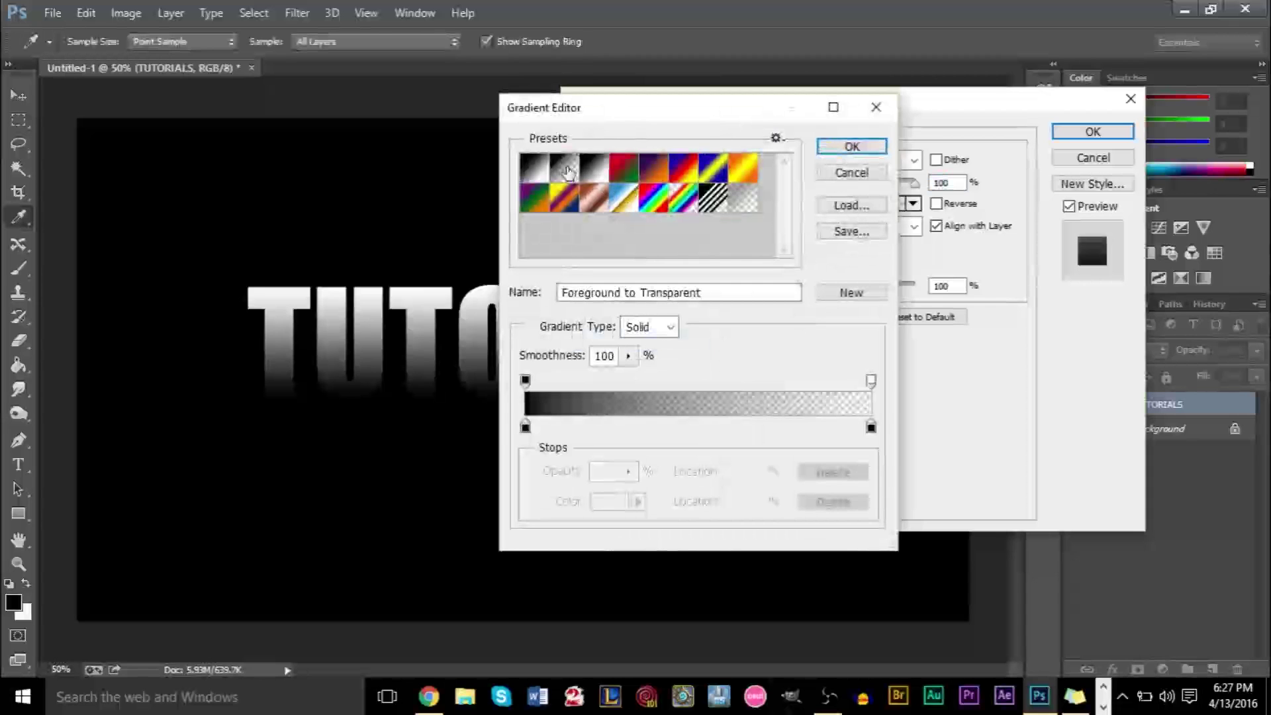
{"action": "left_click", "coordinate": [535, 196]}
{"action": "left_click", "coordinate": [564, 202]}
{"action": "left_click", "coordinate": [565, 169]}
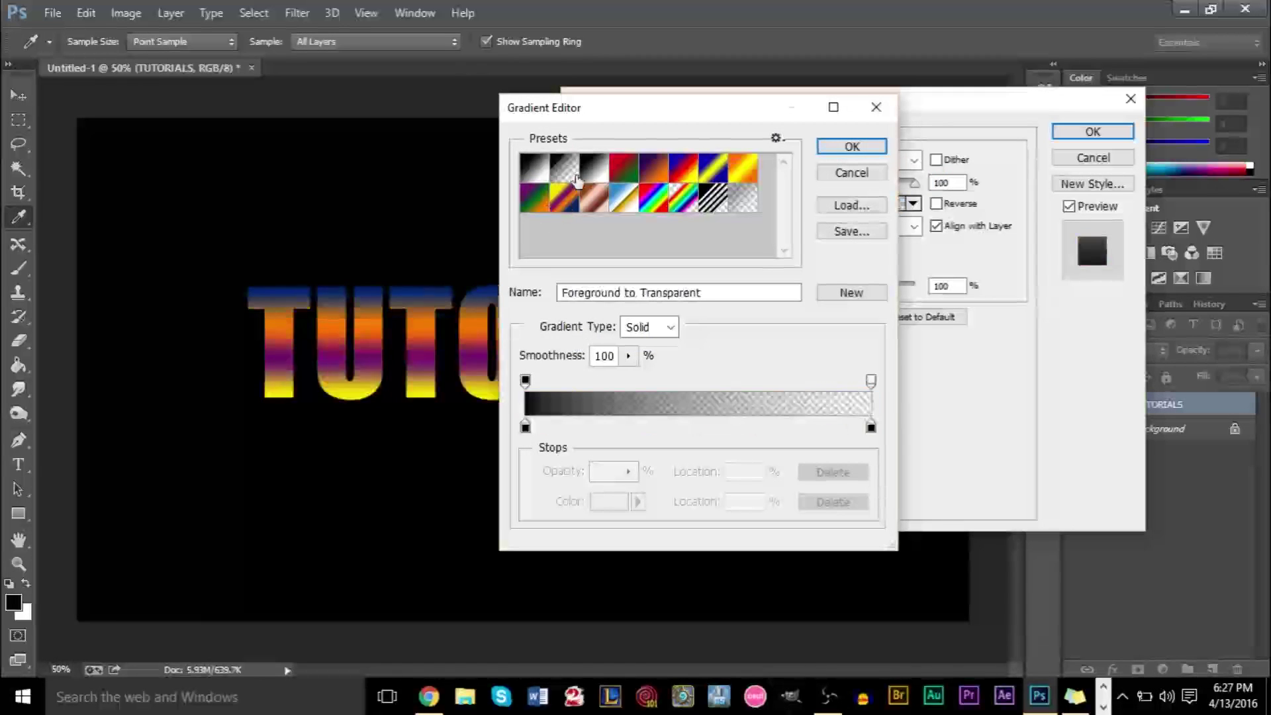
{"action": "left_click", "coordinate": [602, 171]}
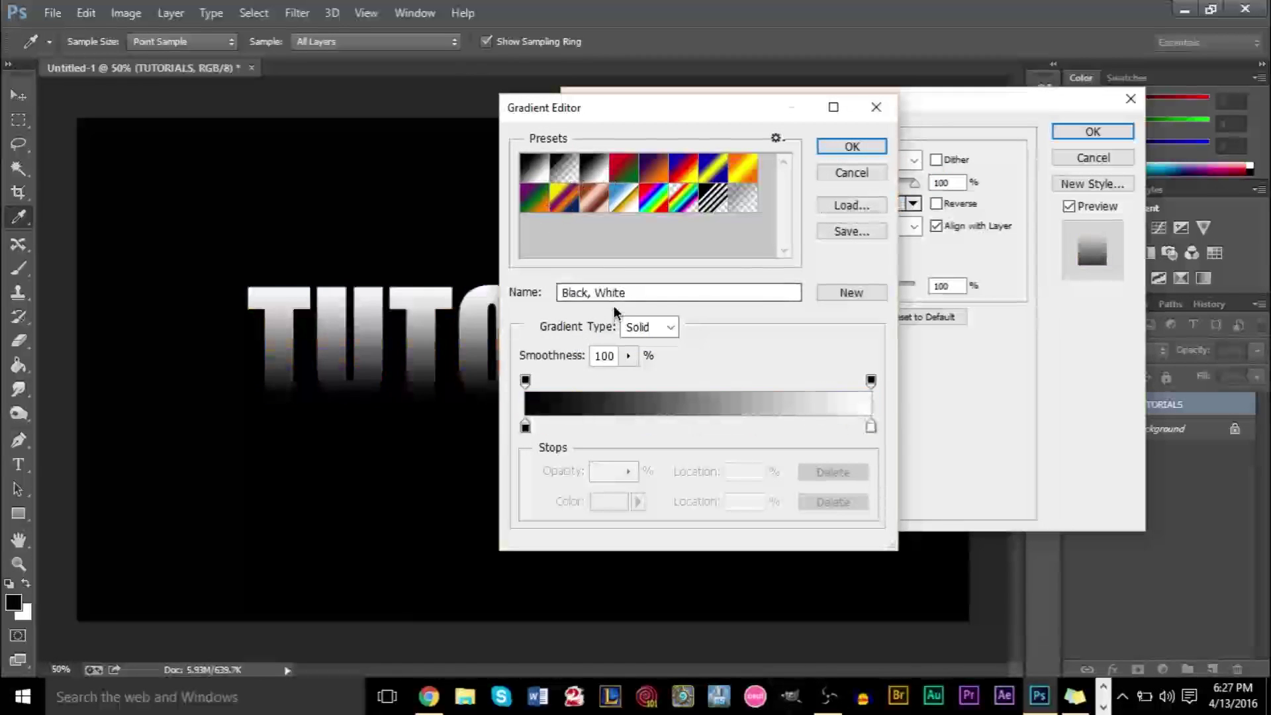
{"action": "left_click", "coordinate": [525, 429]}
{"action": "double_click", "coordinate": [526, 429]}
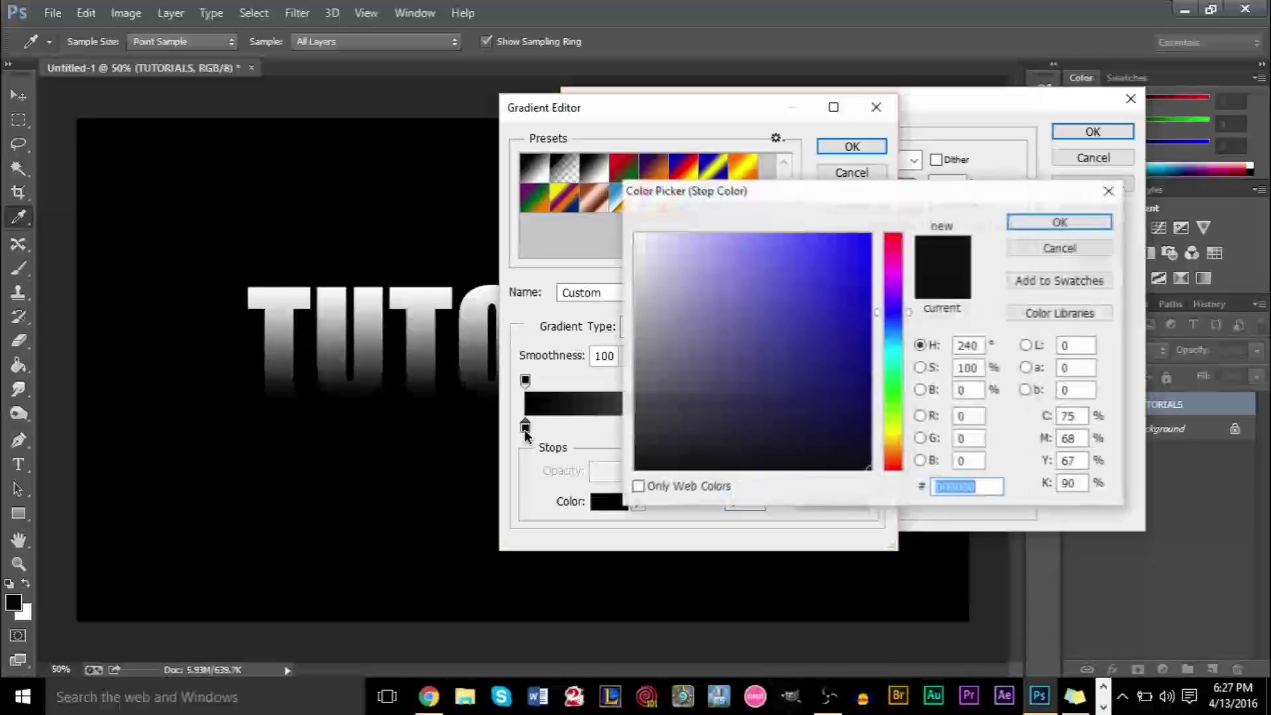
{"action": "left_click_drag", "start_coordinate": [788, 378], "coordinate": [898, 475]}
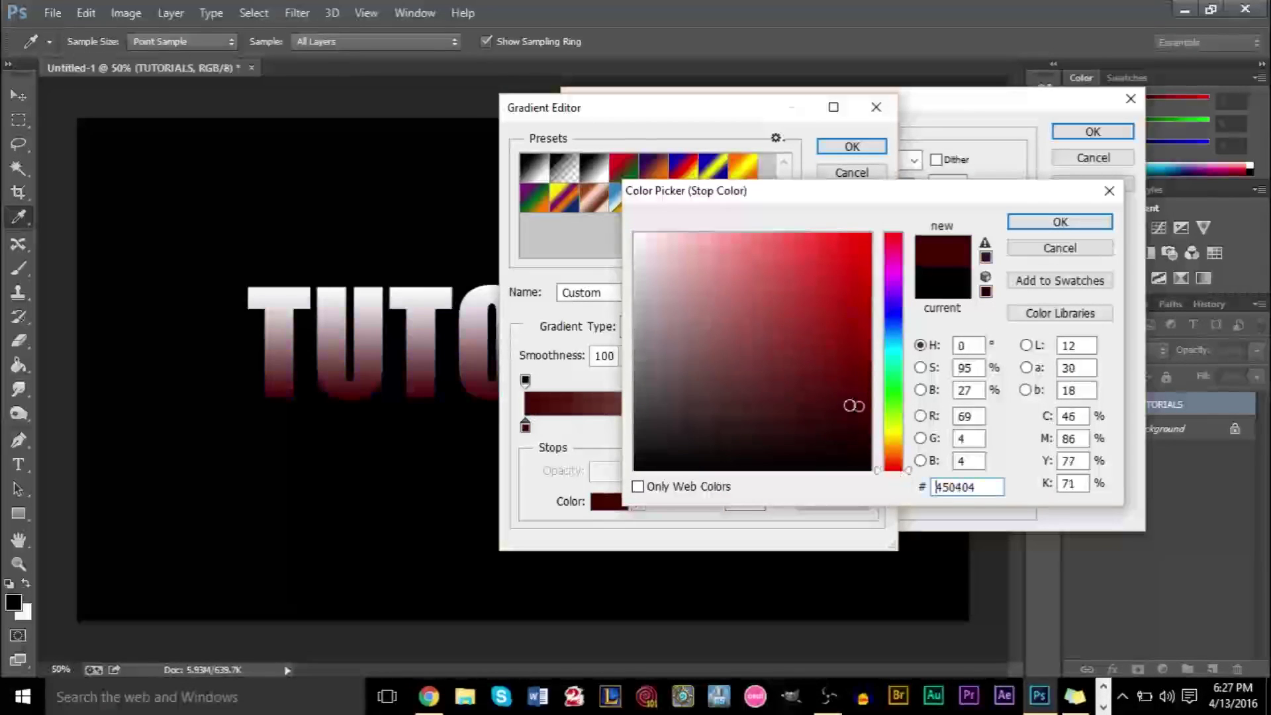
{"action": "mouse_move", "coordinate": [853, 406]}
{"action": "left_mouse_down"}
{"action": "mouse_move", "coordinate": [836, 426]}
{"action": "mouse_move", "coordinate": [832, 406]}
{"action": "mouse_move", "coordinate": [847, 419]}
{"action": "left_mouse_up"}
{"action": "left_click", "coordinate": [1057, 220]}
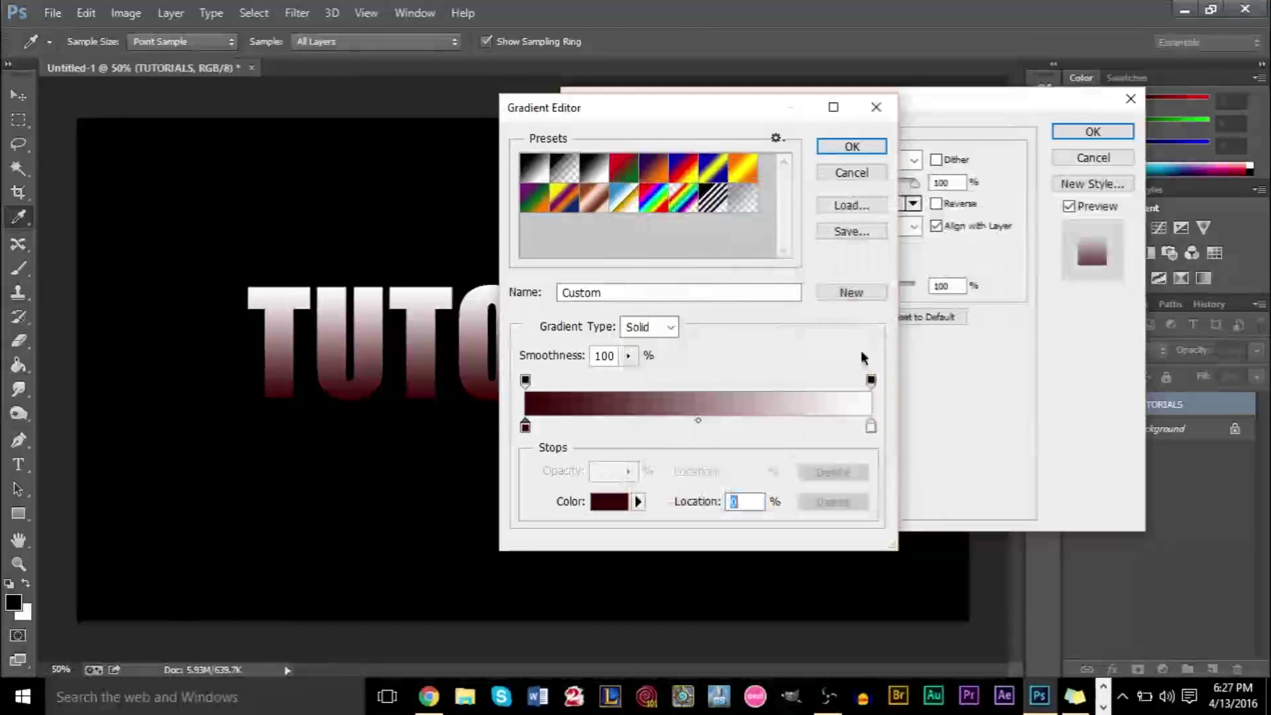
Step: Set the right gradient stop to ff0000 red, apply the gradient, and enable Bevel & Emboss
{"action": "double_click", "coordinate": [871, 427]}
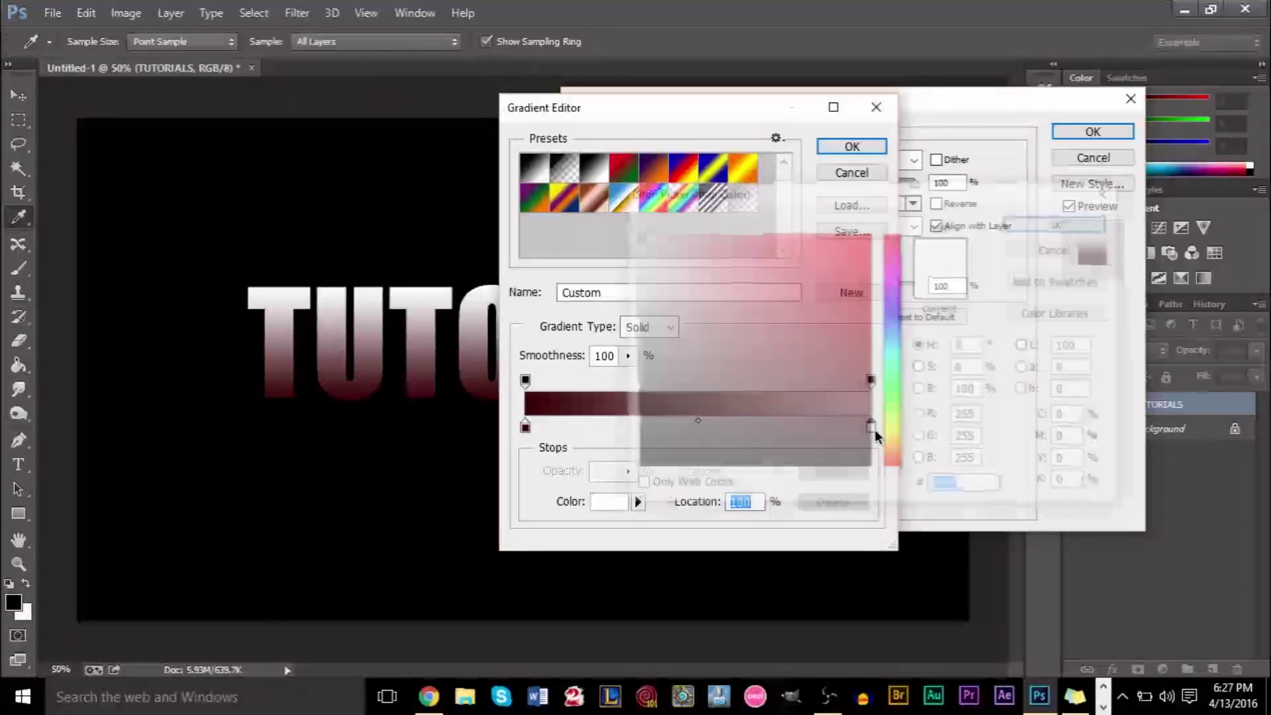
{"action": "type", "text": "ff0000"}
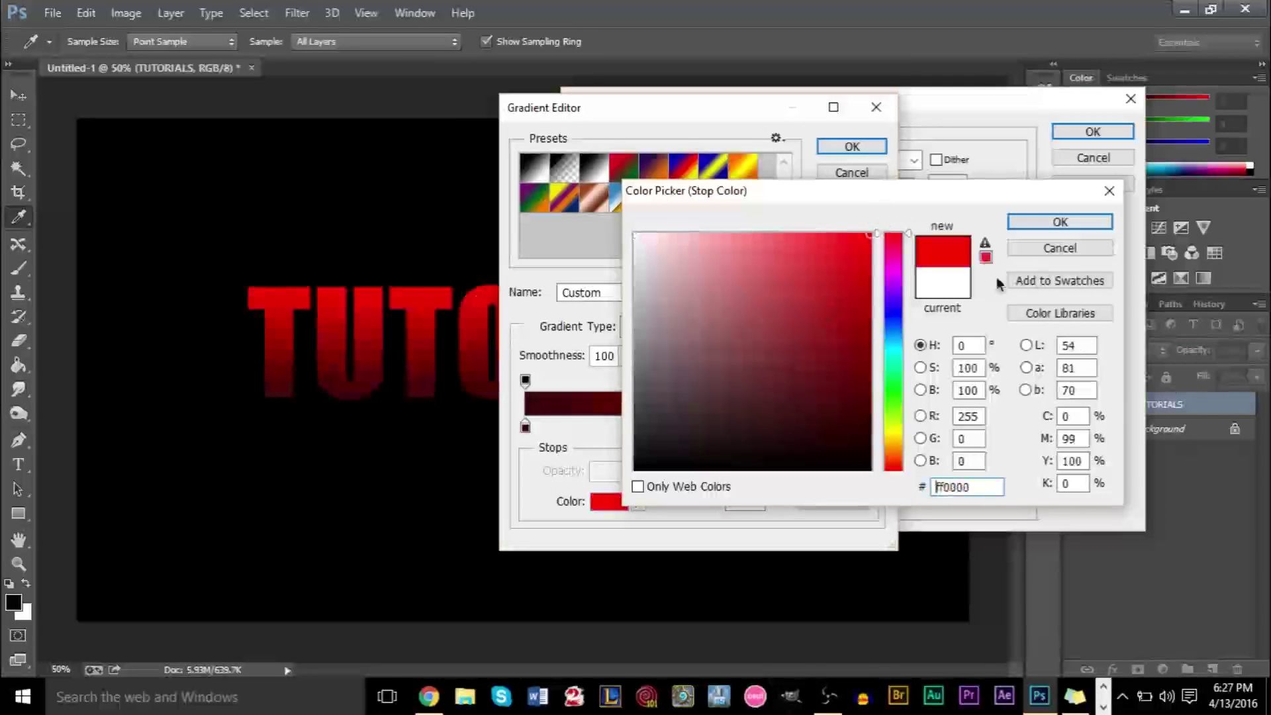
{"action": "left_click", "coordinate": [1086, 222]}
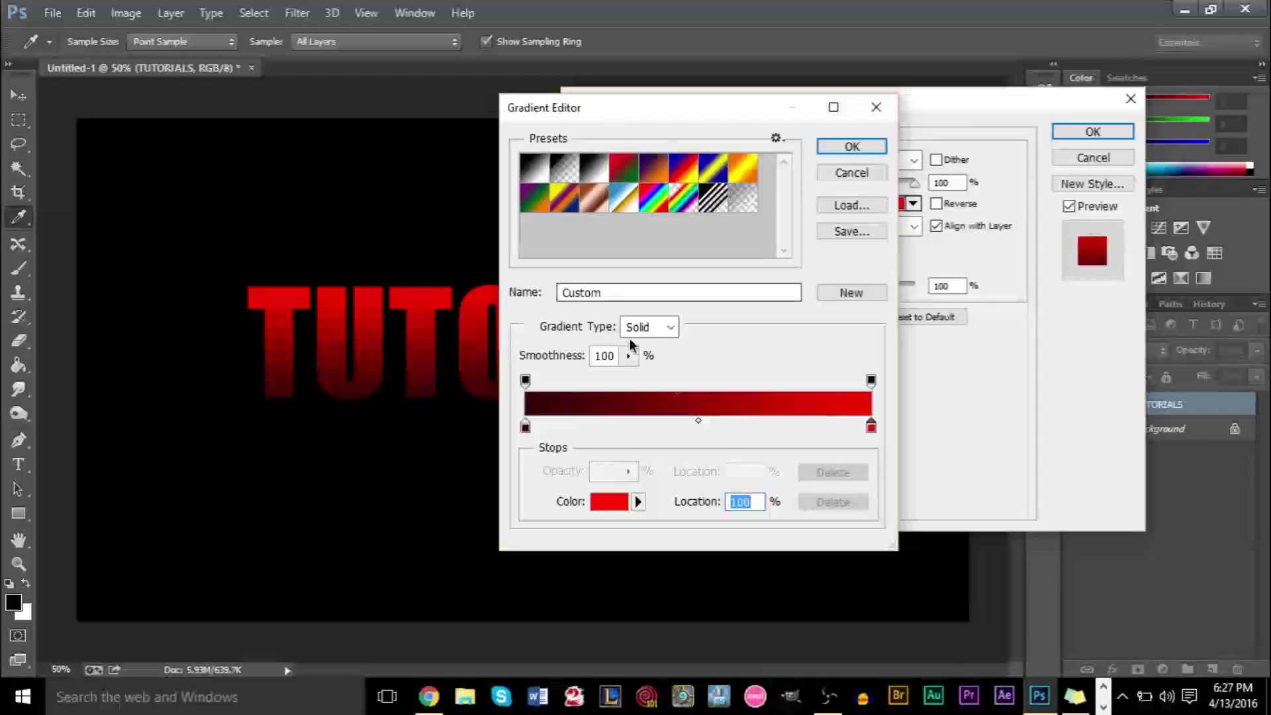
{"action": "left_click", "coordinate": [853, 147]}
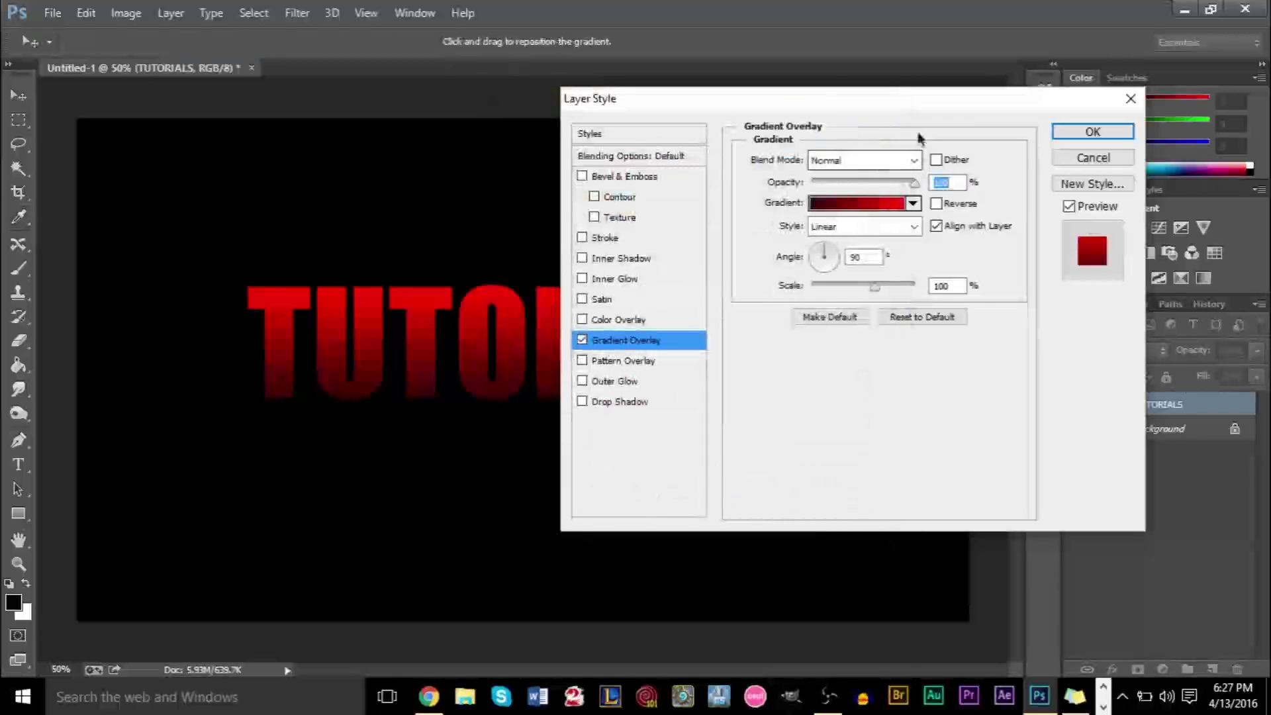
{"action": "left_click", "coordinate": [618, 176]}
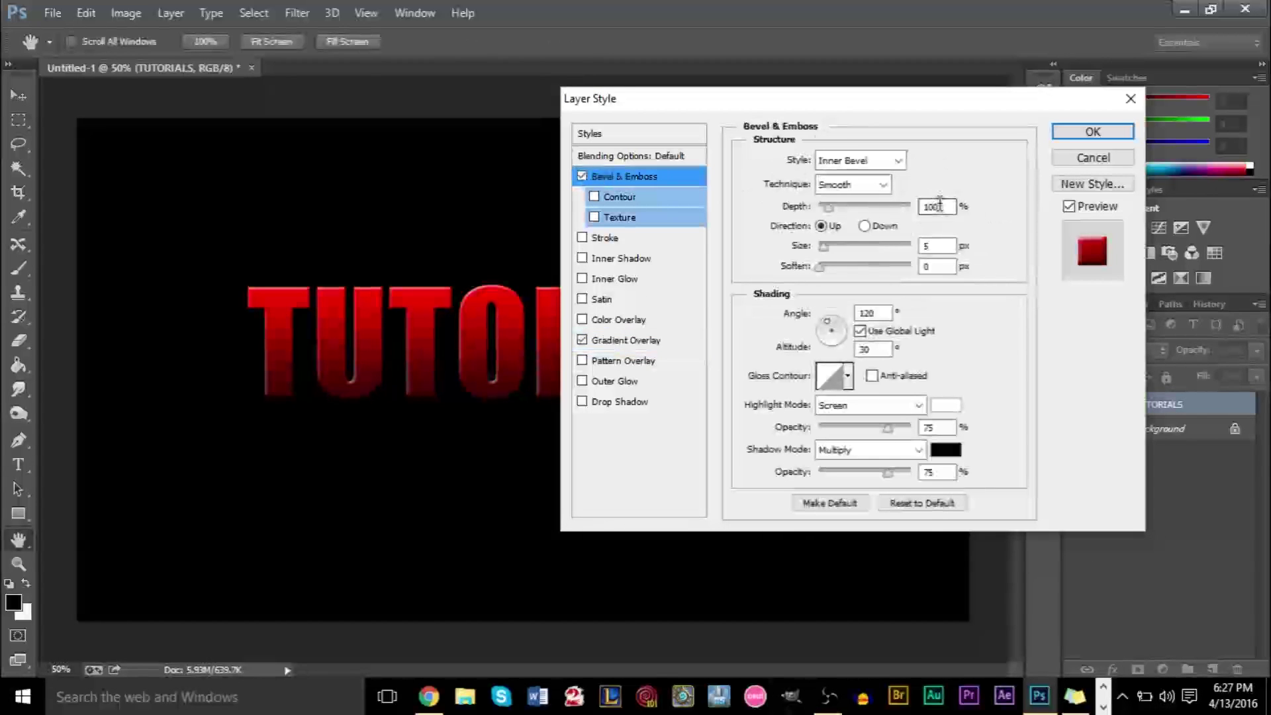
Step: Set the bevel depth to 350% after previewing 300, 400 and 500
{"action": "left_click_drag", "start_coordinate": [917, 111], "coordinate": [1167, 124]}
{"action": "double_click", "coordinate": [1198, 216]}
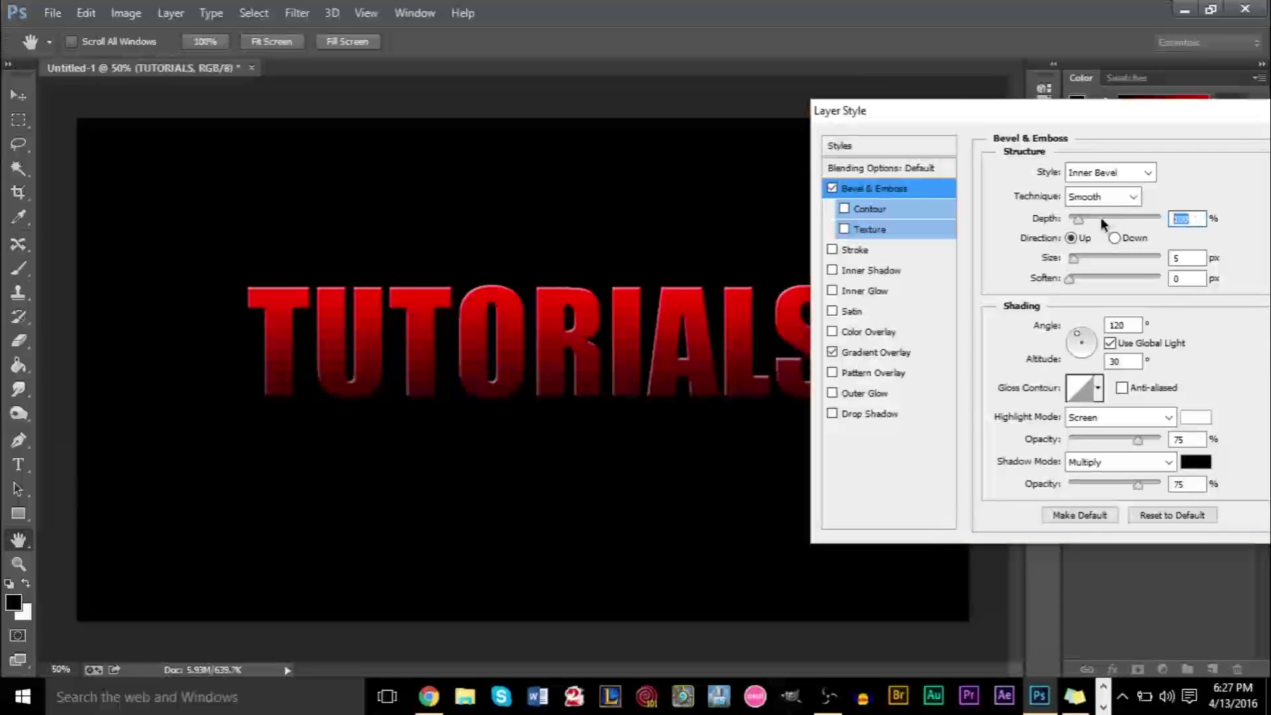
{"action": "type", "text": "300"}
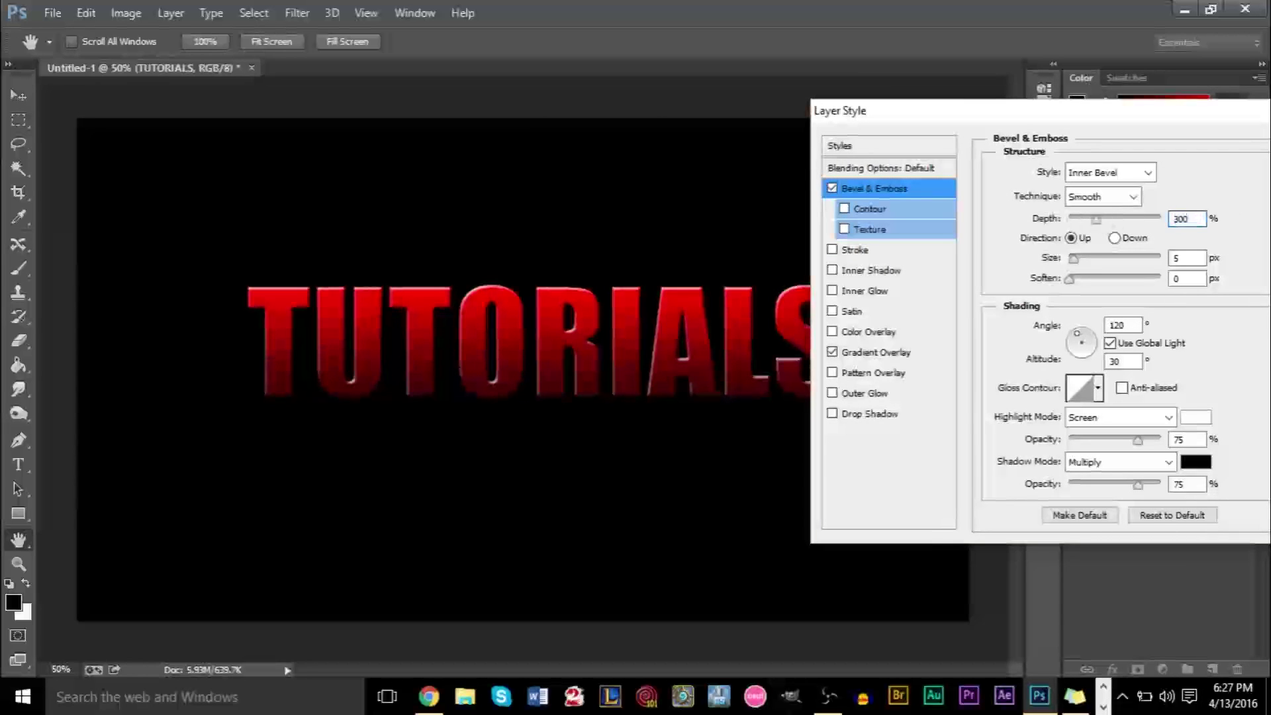
{"action": "key", "text": "BackSpace"}
{"action": "key", "text": "BackSpace"}
{"action": "key", "text": "BackSpace"}
{"action": "type", "text": "400"}
{"action": "key", "text": "BackSpace"}
{"action": "key", "text": "BackSpace"}
{"action": "key", "text": "BackSpace"}
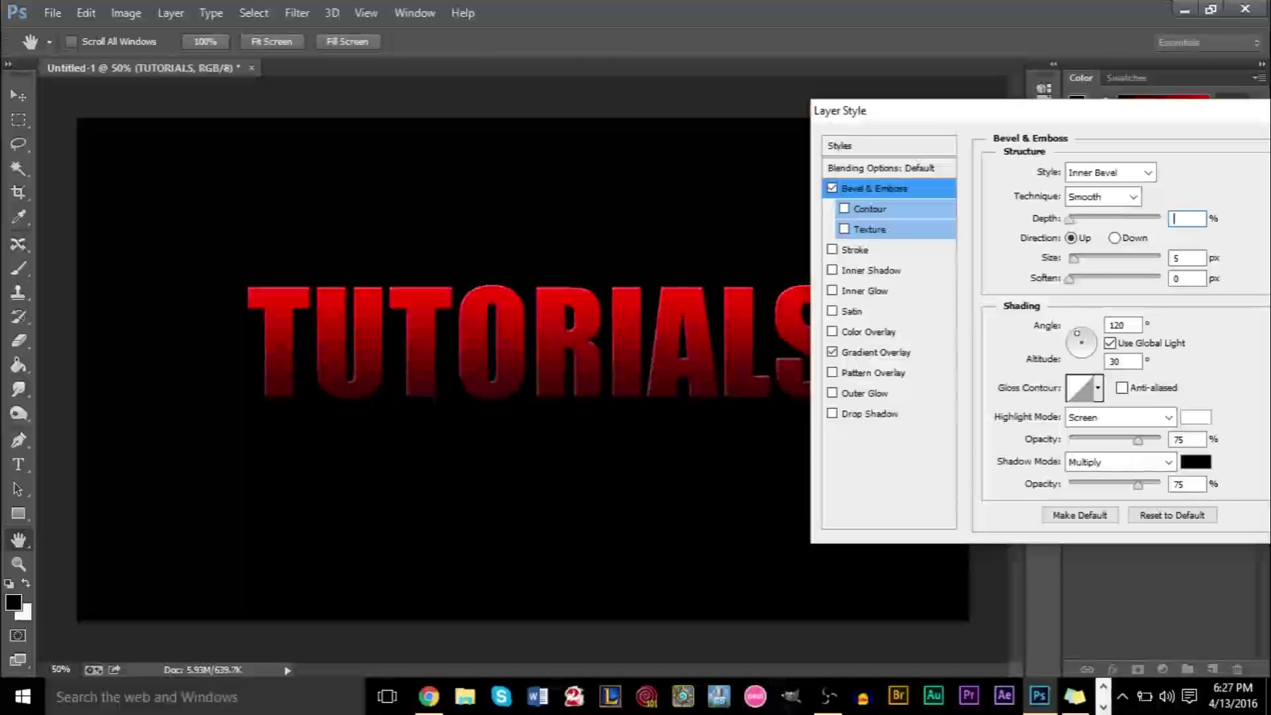
{"action": "type", "text": "500"}
{"action": "key", "text": "BackSpace"}
{"action": "key", "text": "BackSpace"}
{"action": "key", "text": "BackSpace"}
{"action": "type", "text": "300"}
{"action": "key", "text": "BackSpace"}
{"action": "key", "text": "BackSpace"}
{"action": "key", "text": "BackSpace"}
{"action": "type", "text": "350"}
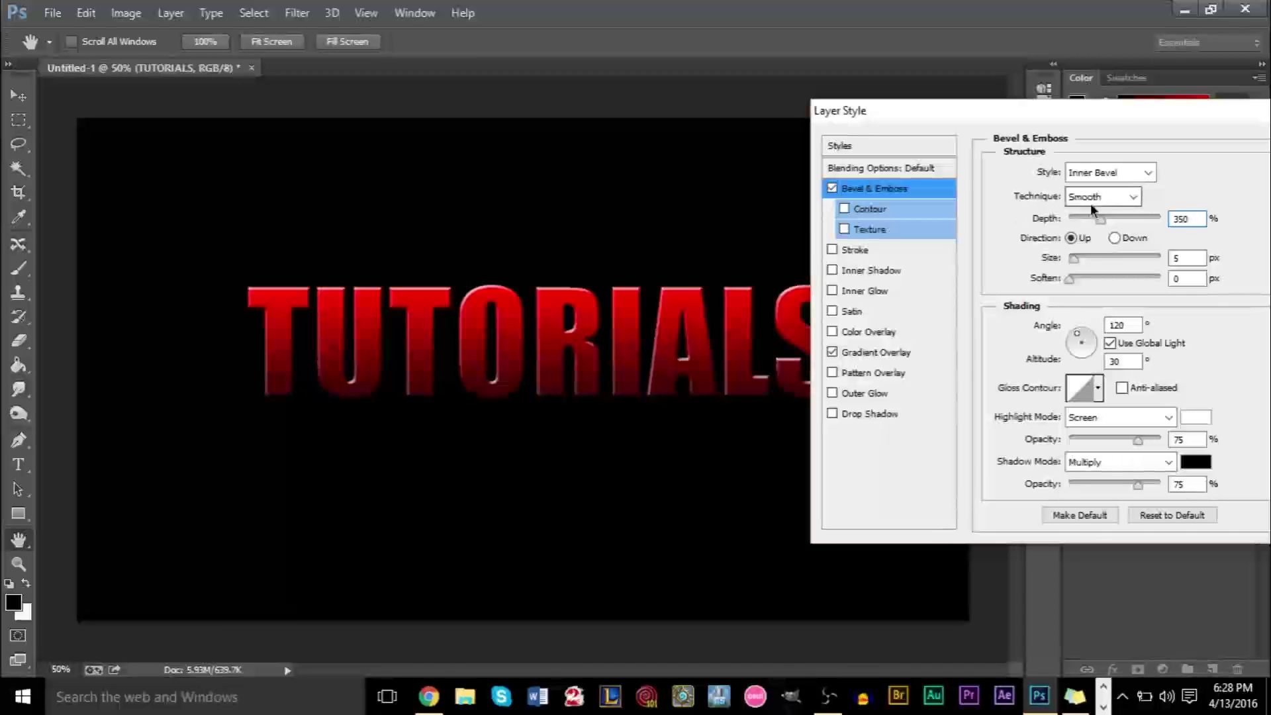
Step: Set the bevel size to 8 px after trying 10 and 7
{"action": "key", "text": "Tab"}
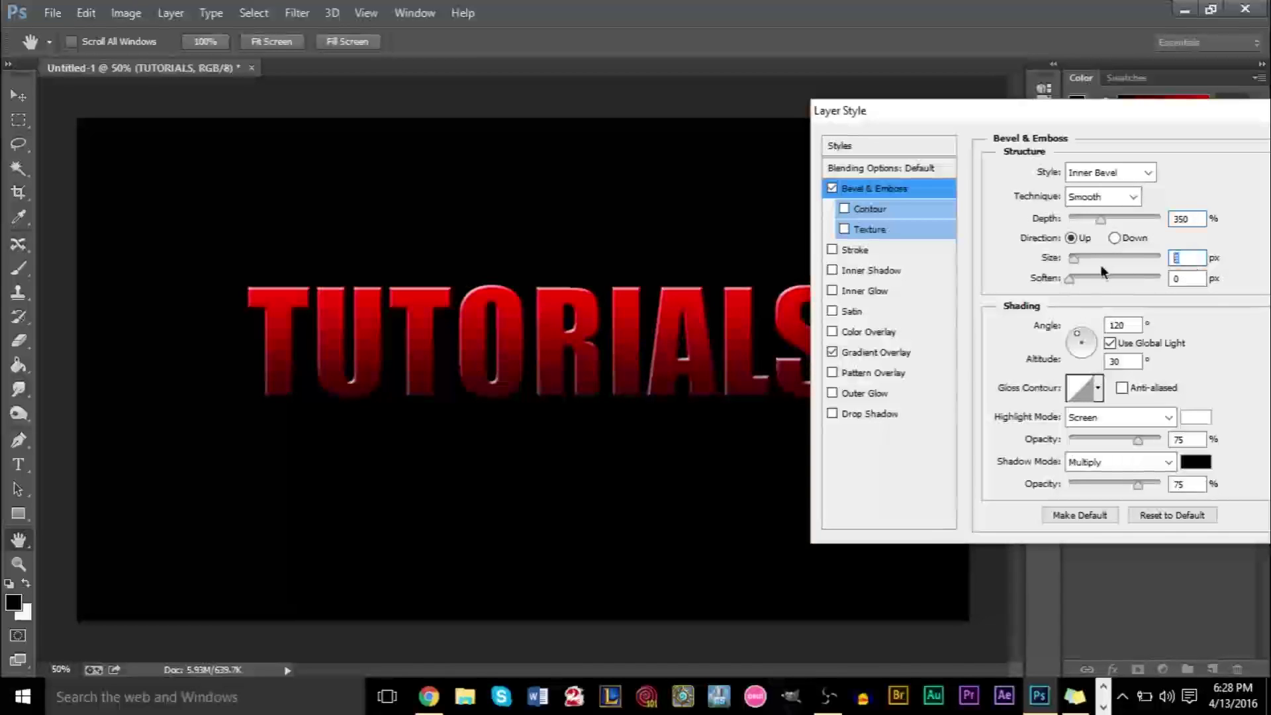
{"action": "type", "text": "10"}
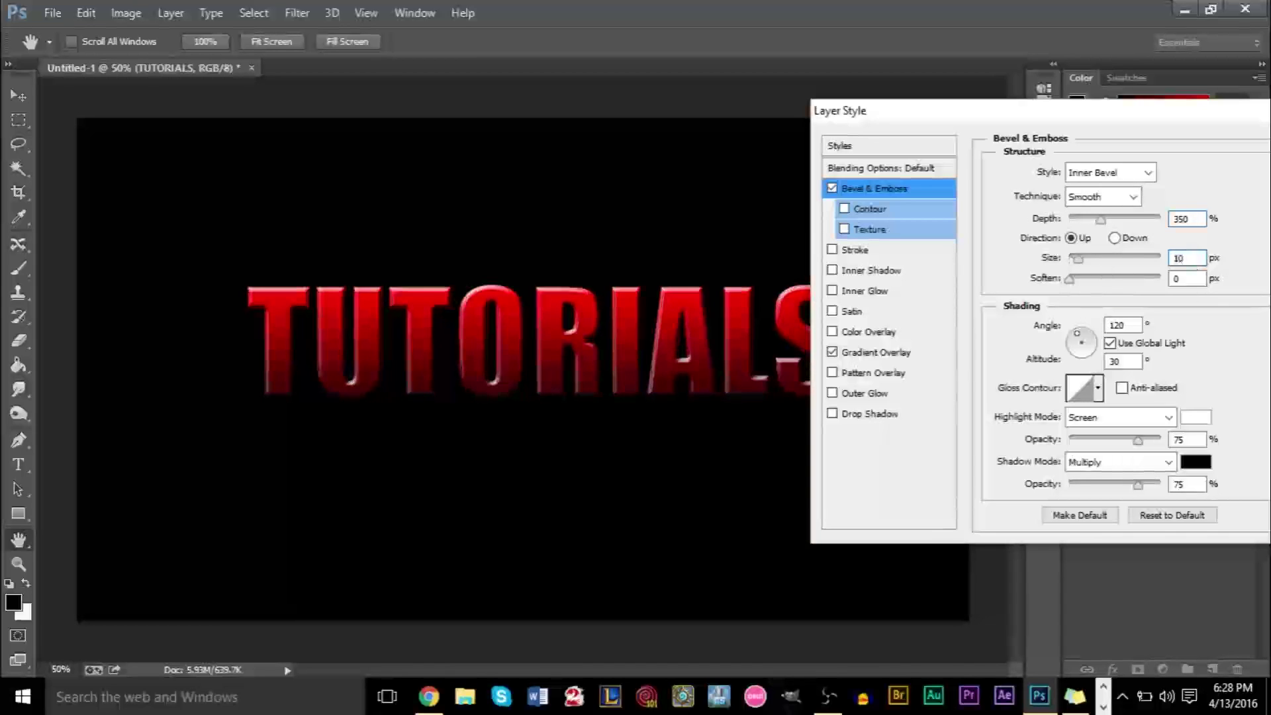
{"action": "key", "text": "BackSpace"}
{"action": "key", "text": "BackSpace"}
{"action": "type", "text": "7"}
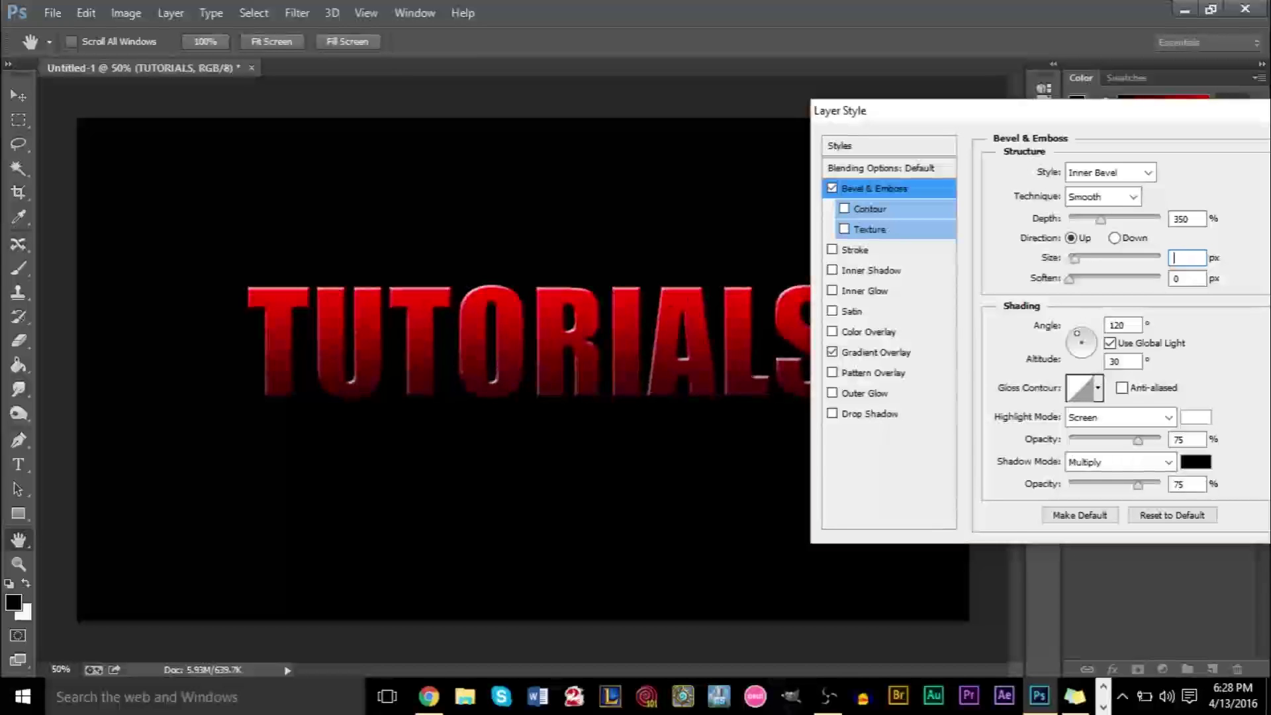
{"action": "key", "text": "Up"}
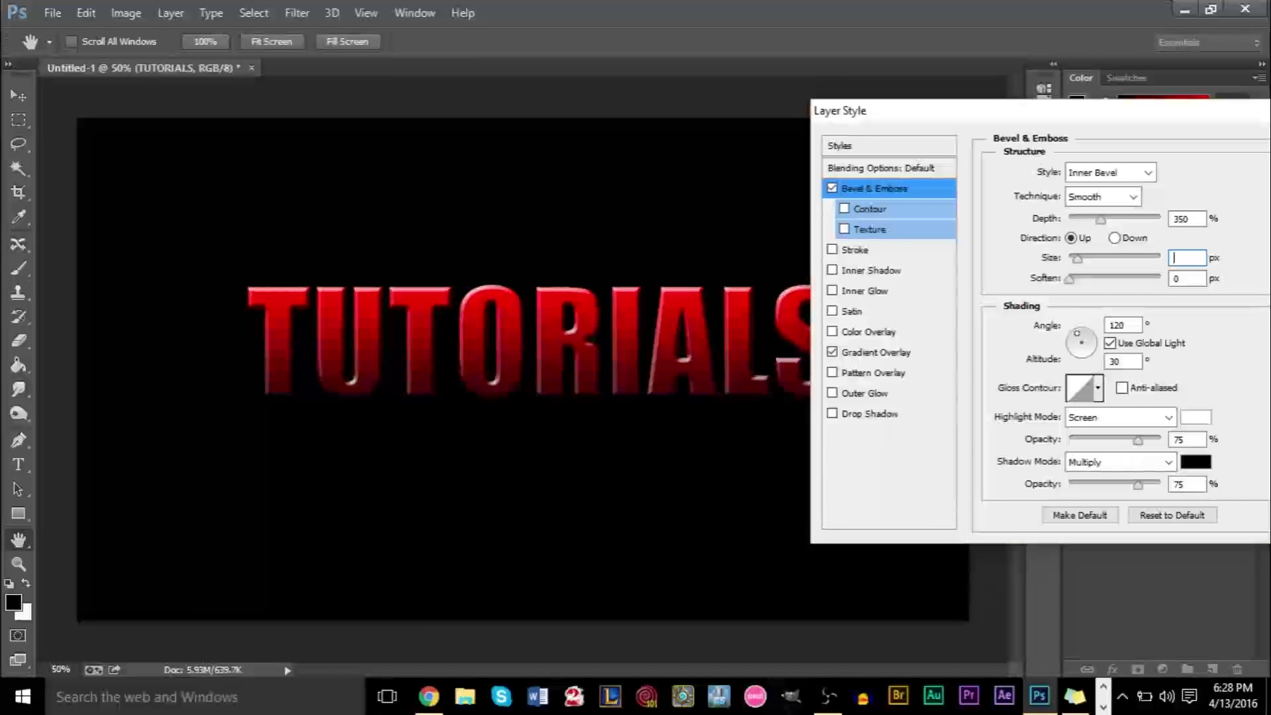
{"action": "type", "text": "8"}
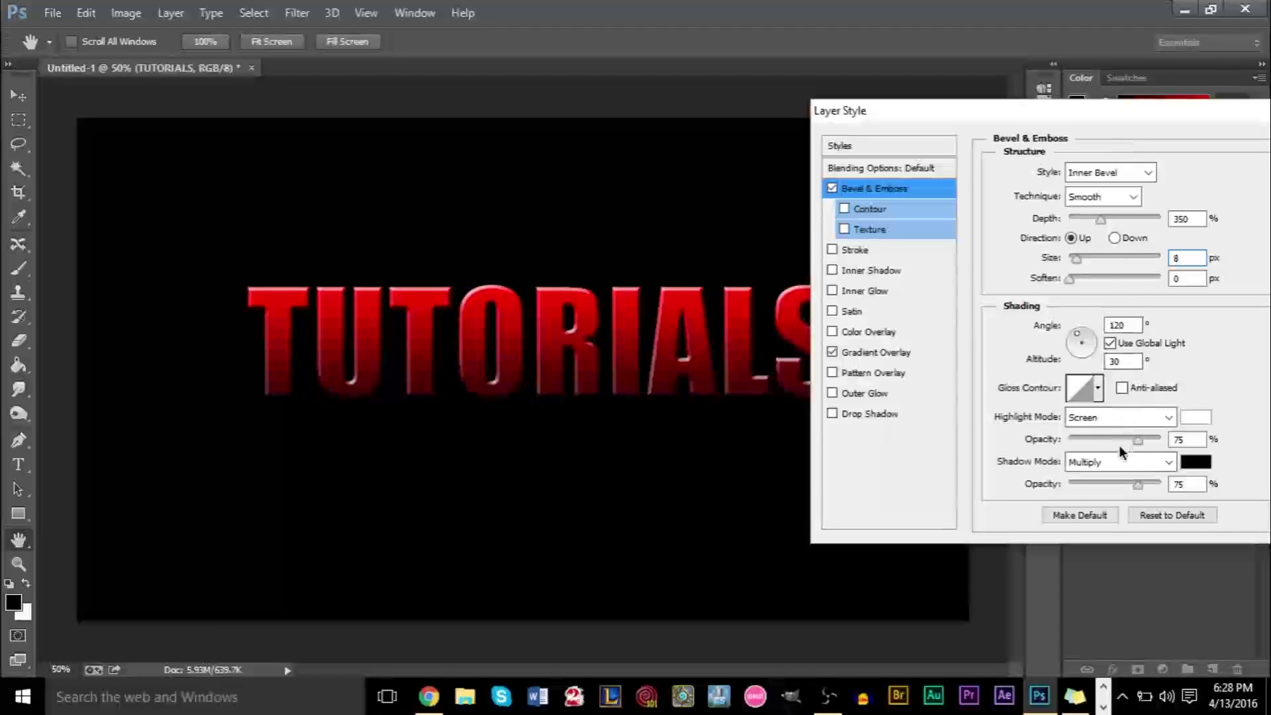
Step: Set highlight and shadow opacity to 70% and apply the layer style
{"action": "left_click", "coordinate": [1185, 439]}
{"action": "type", "text": "100"}
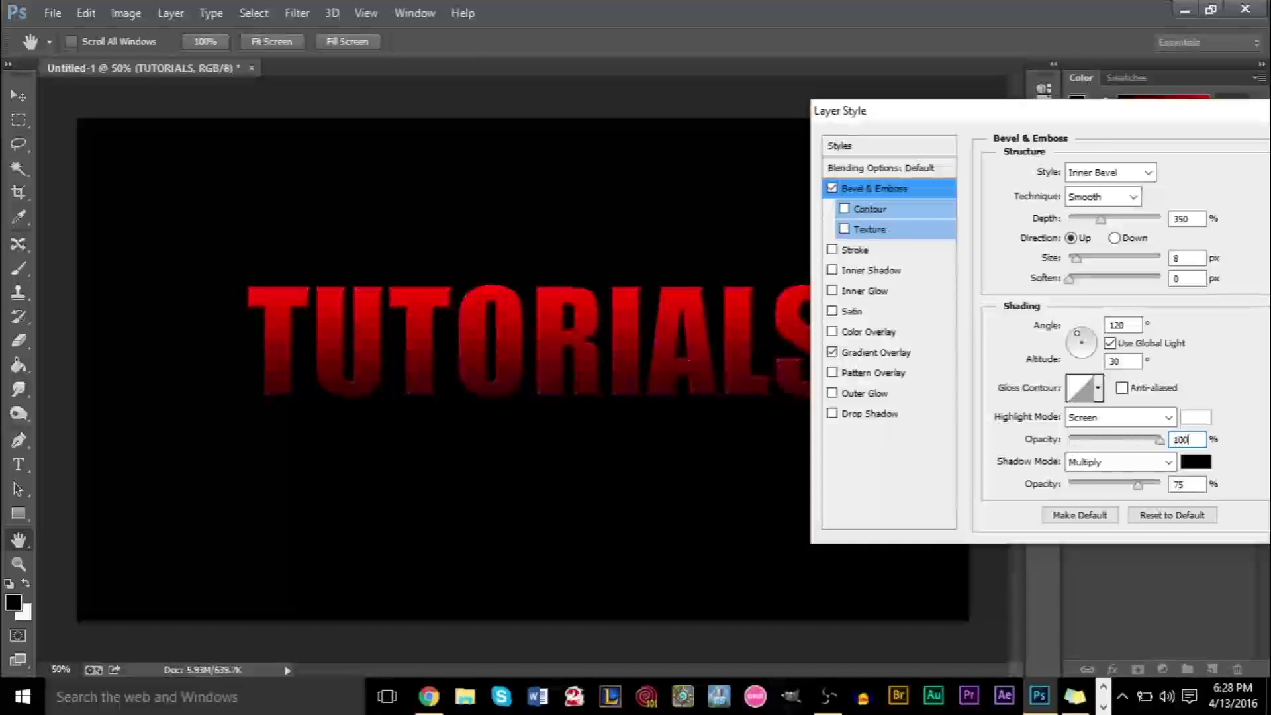
{"action": "key", "text": "BackSpace"}
{"action": "key", "text": "BackSpace"}
{"action": "key", "text": "BackSpace"}
{"action": "type", "text": "070"}
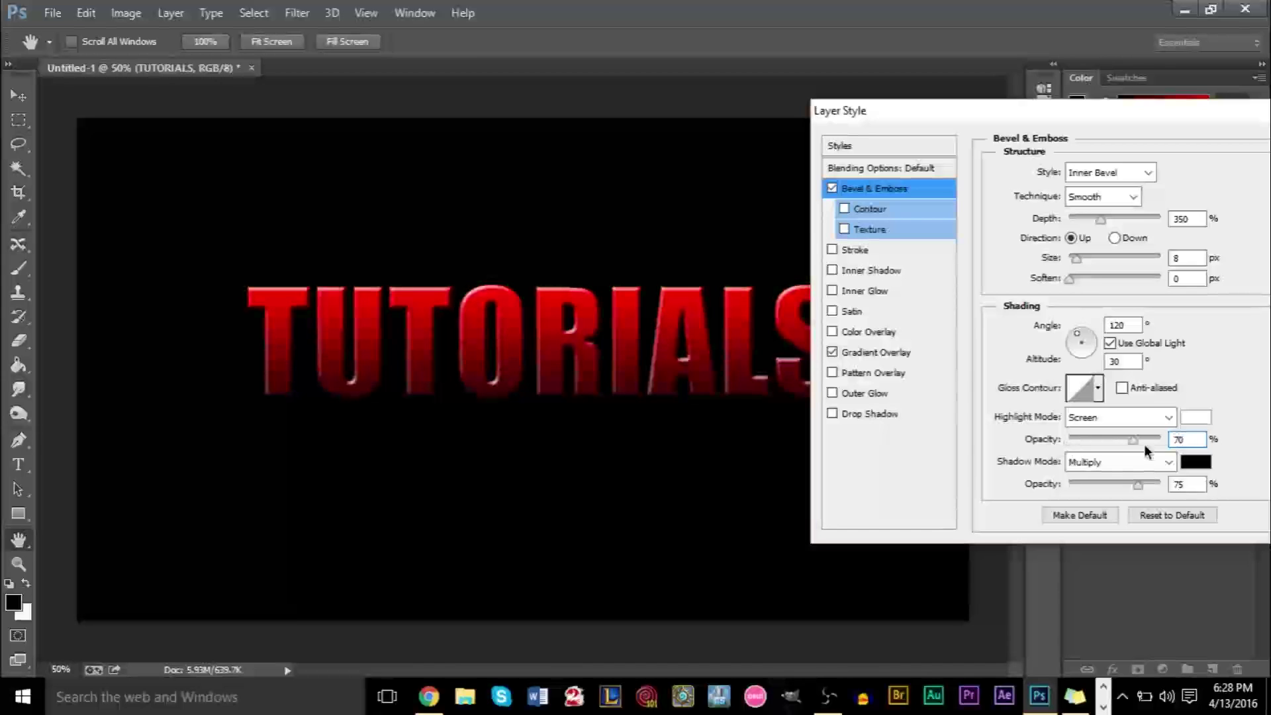
{"action": "double_click", "coordinate": [1185, 484]}
{"action": "type", "text": "7"}
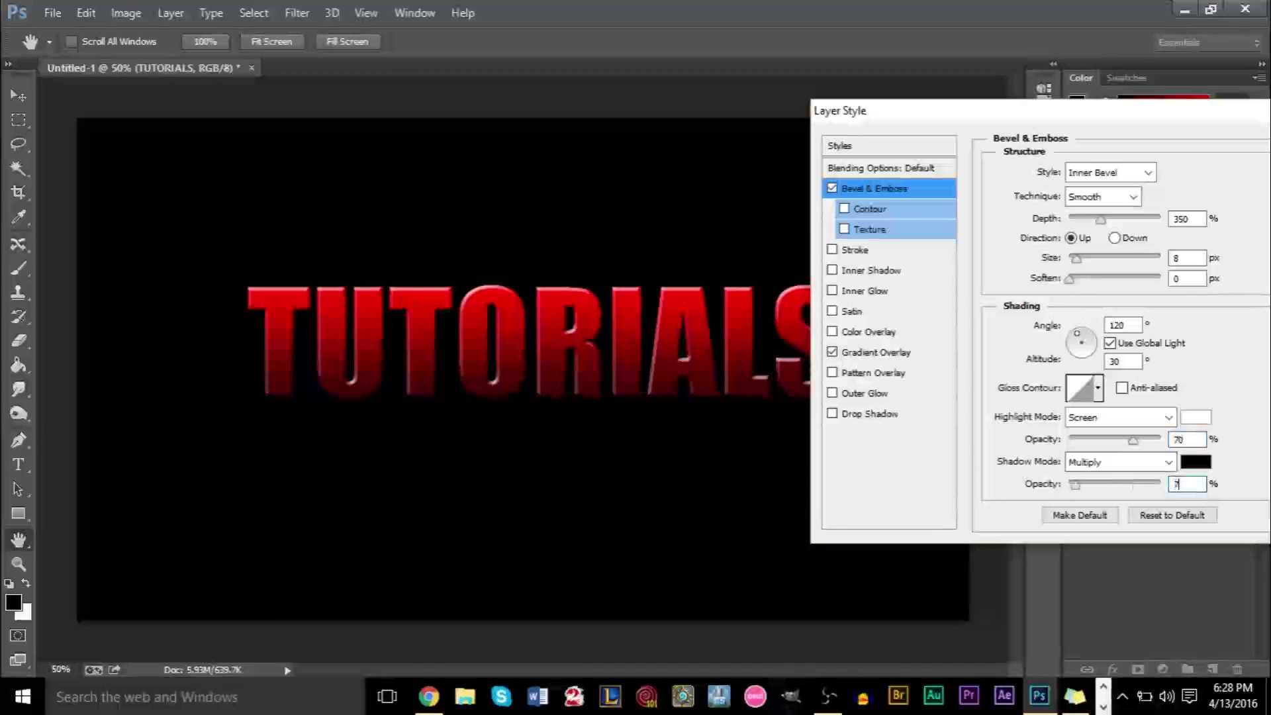
{"action": "type", "text": "0"}
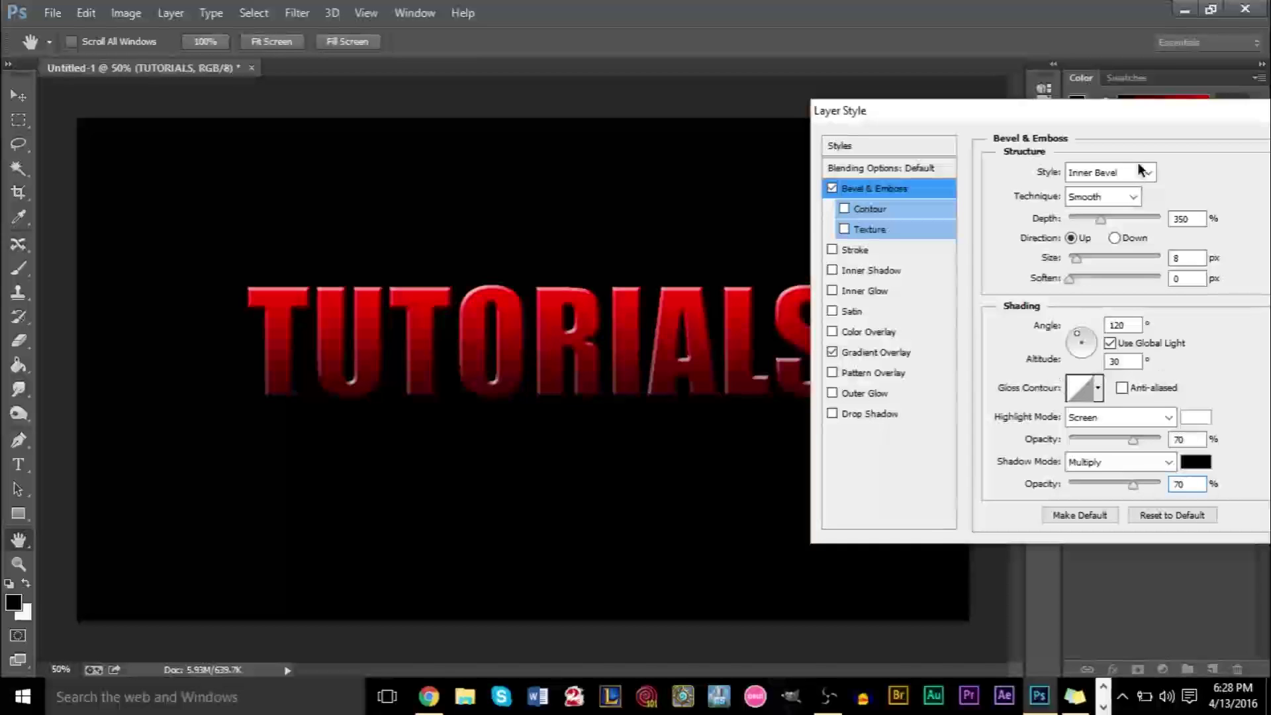
{"action": "left_click_drag", "start_coordinate": [1117, 120], "coordinate": [761, 114]}
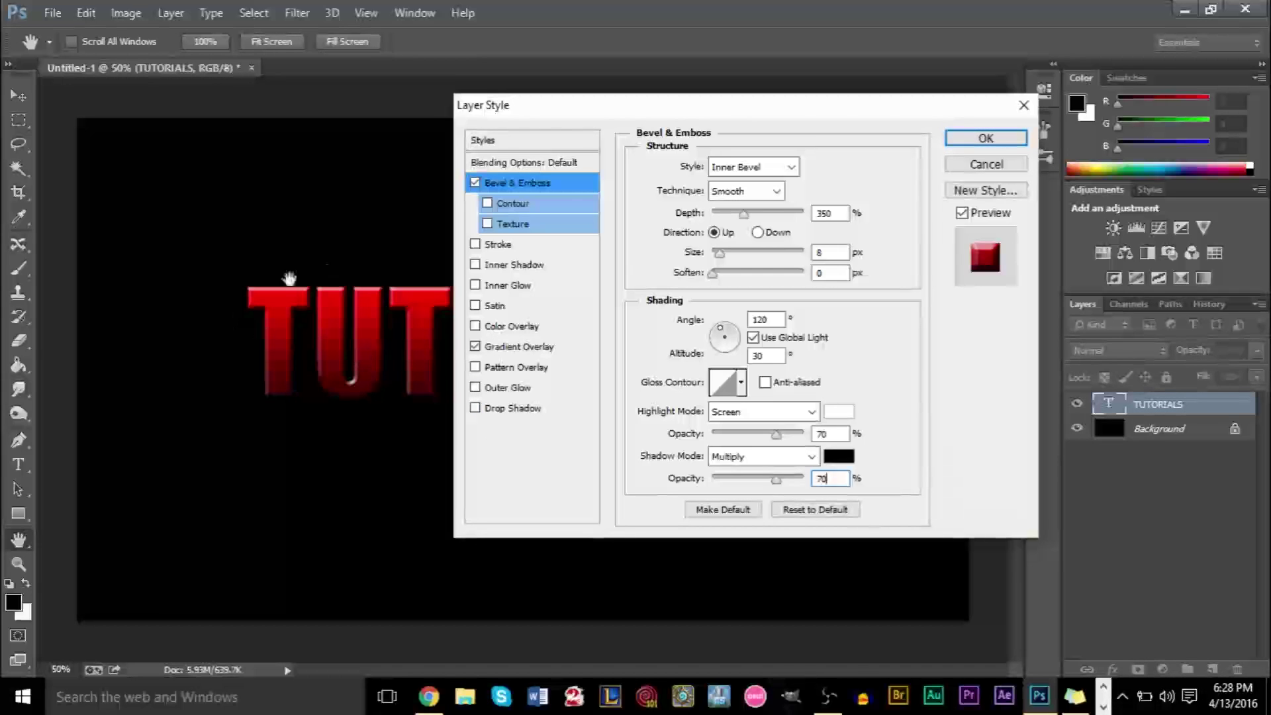
{"action": "left_click_drag", "start_coordinate": [542, 113], "coordinate": [737, 114]}
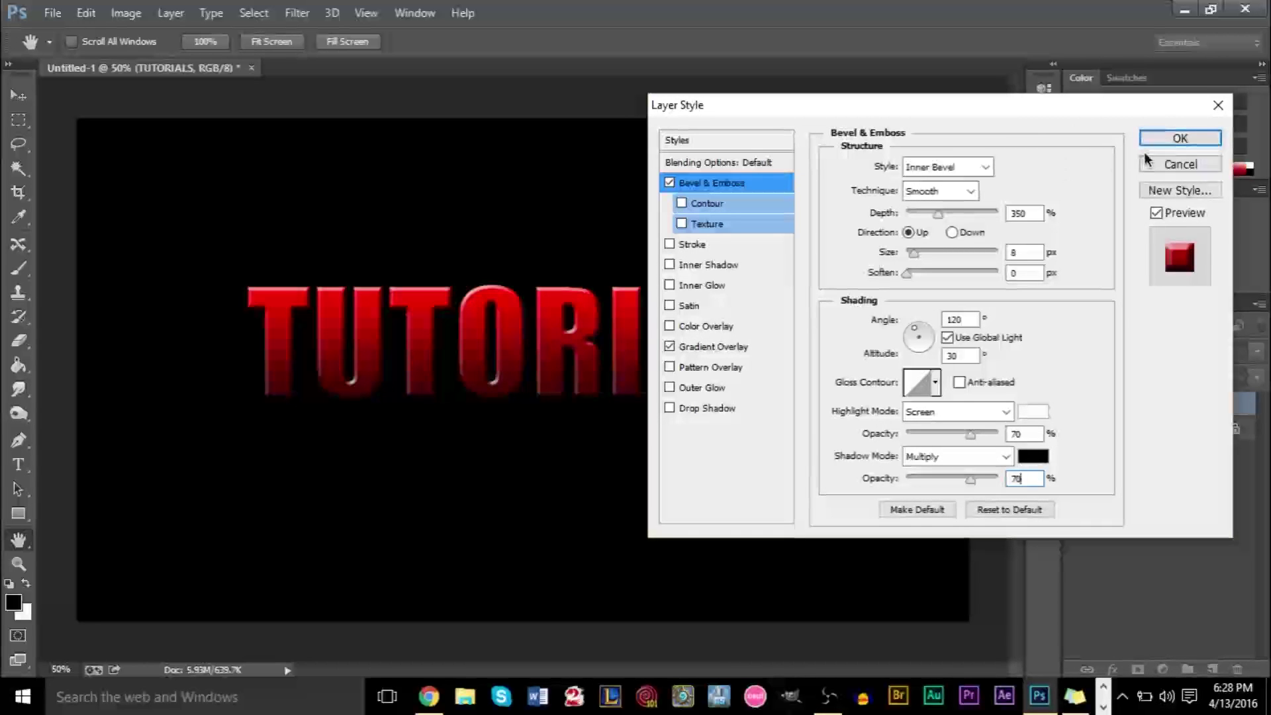
{"action": "left_click", "coordinate": [1179, 138]}
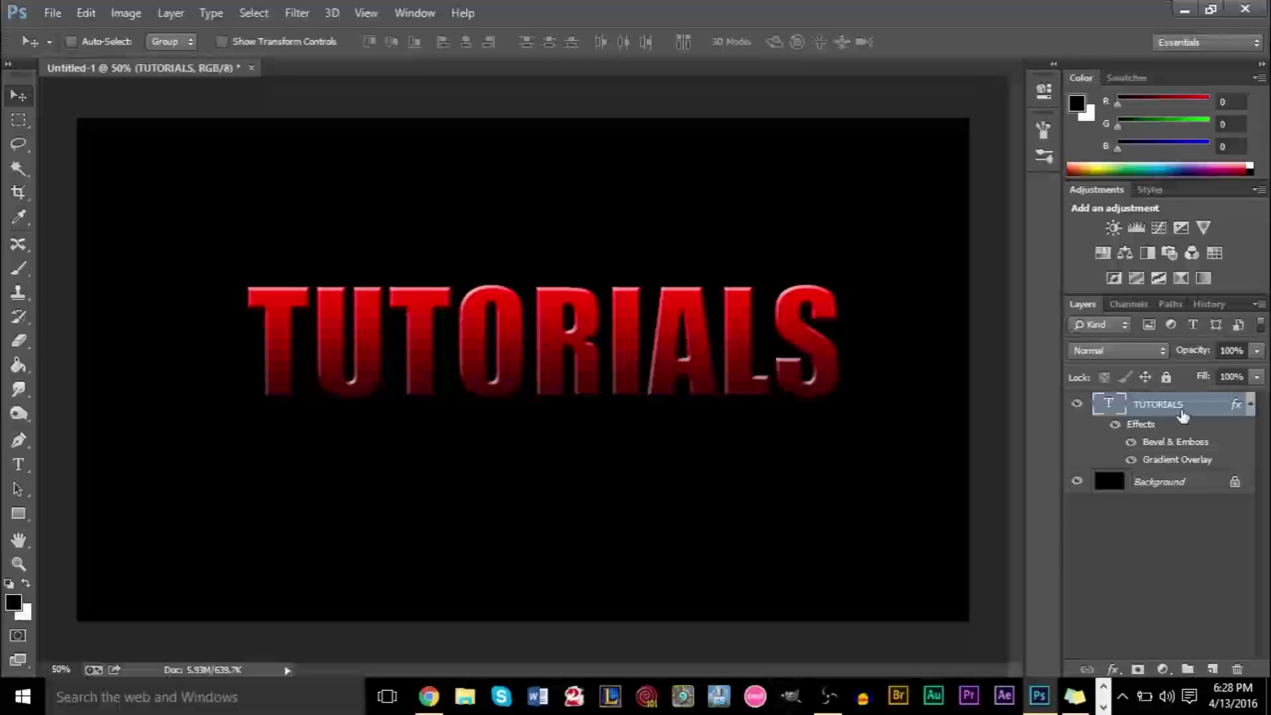
Step: Duplicate the styled TUTORIALS layer with Ctrl+J and select the copy layers together
{"action": "key", "text": "ctrl+j"}
{"action": "key", "text": "ctrl+j"}
{"action": "key", "text": "ctrl+j"}
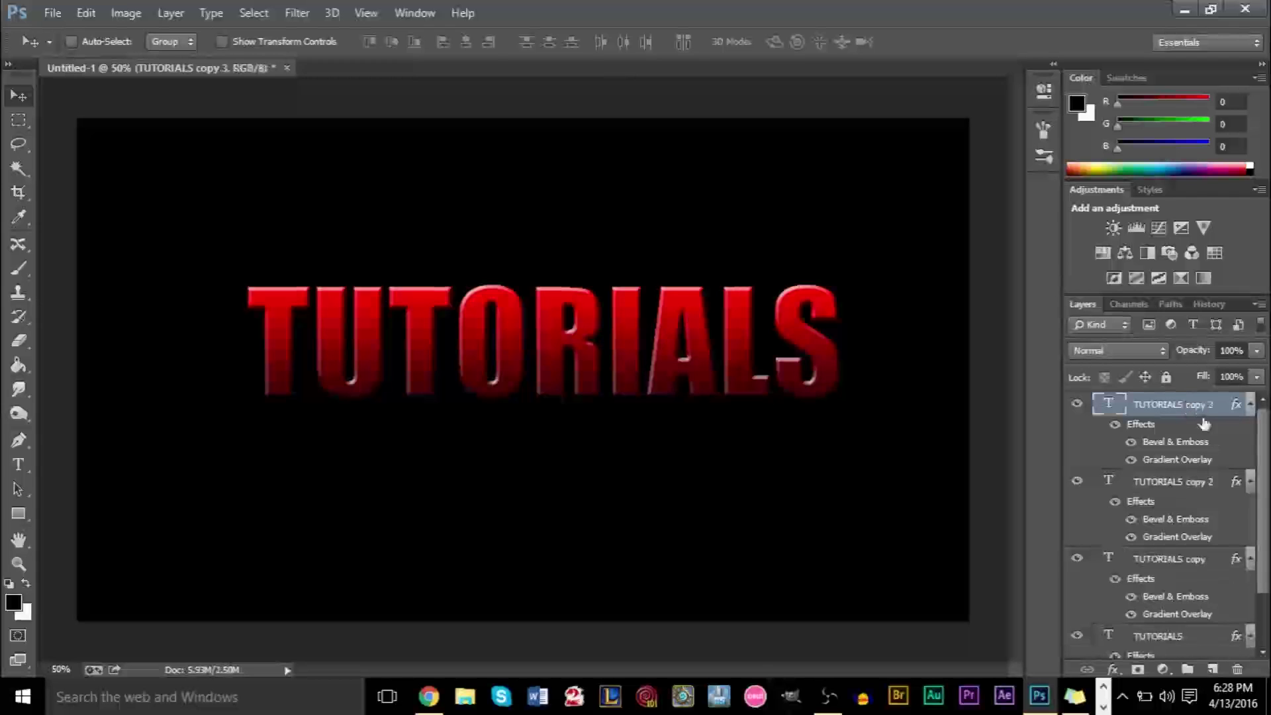
{"action": "left_click", "coordinate": [1172, 483], "text": "shift"}
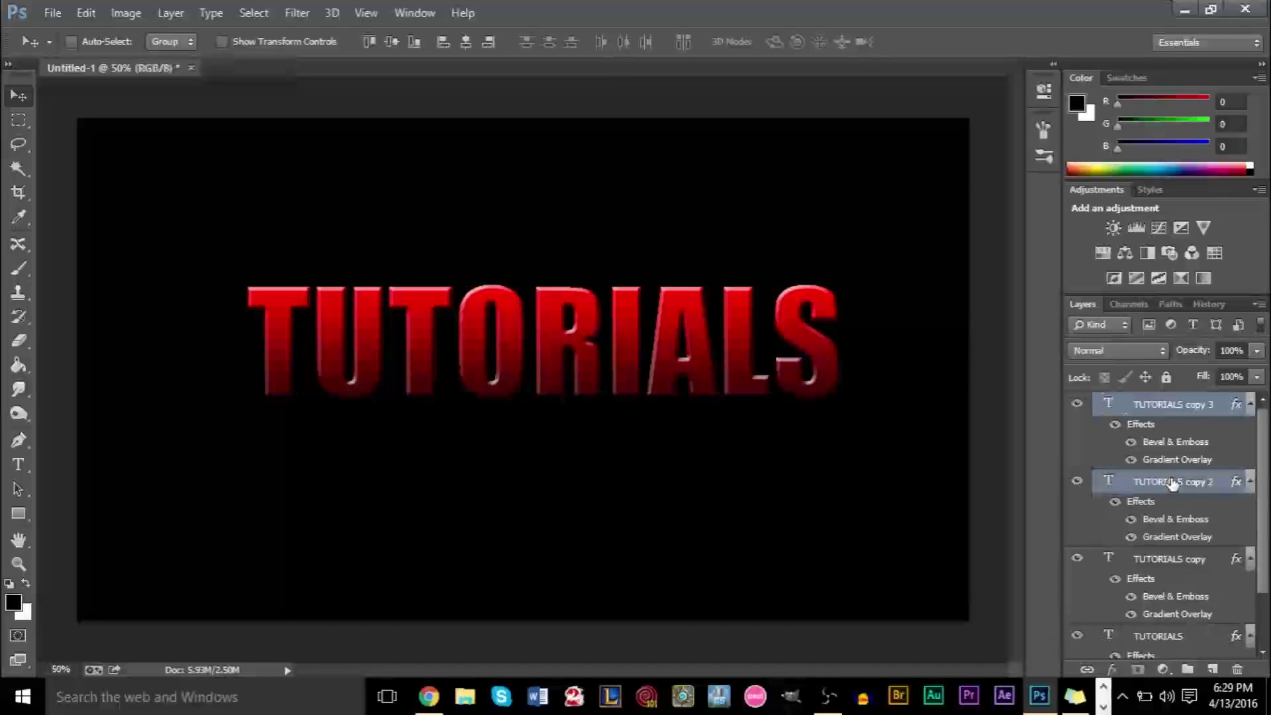
{"action": "left_click", "coordinate": [1169, 561], "text": "shift"}
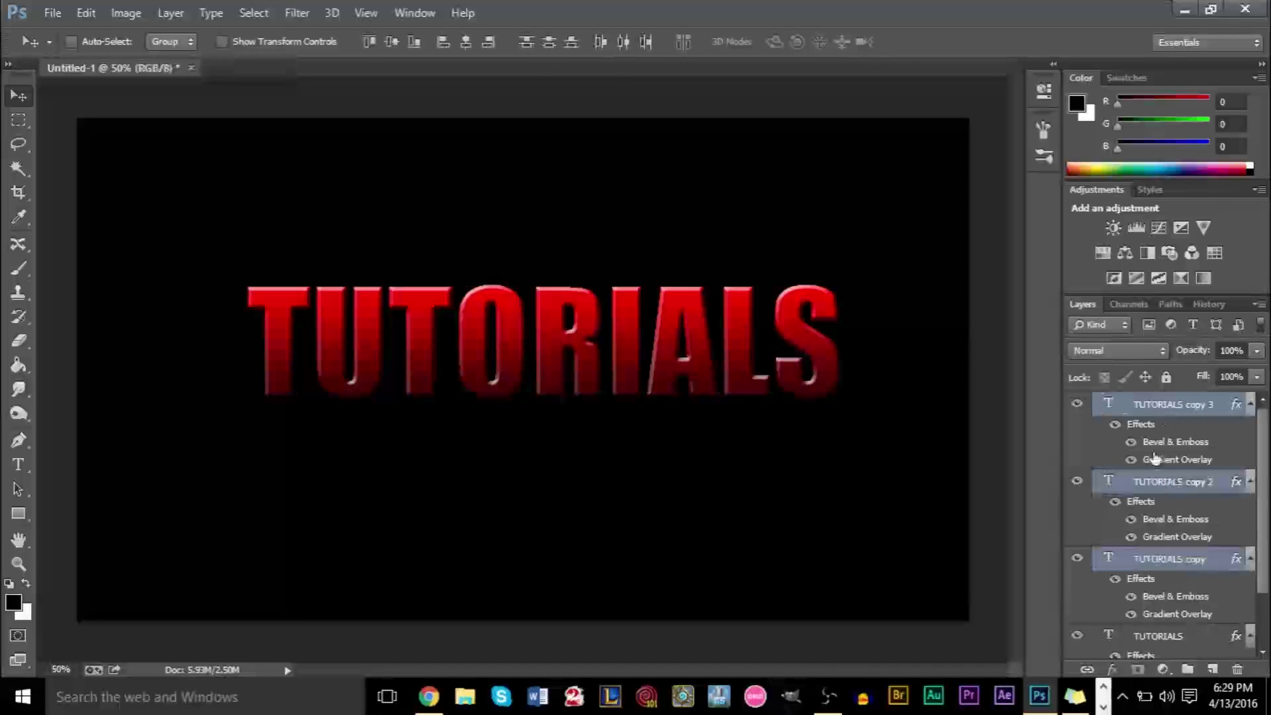
{"action": "scroll", "coordinate": [1170, 558], "scroll_direction": "down", "scroll_amount": 1}
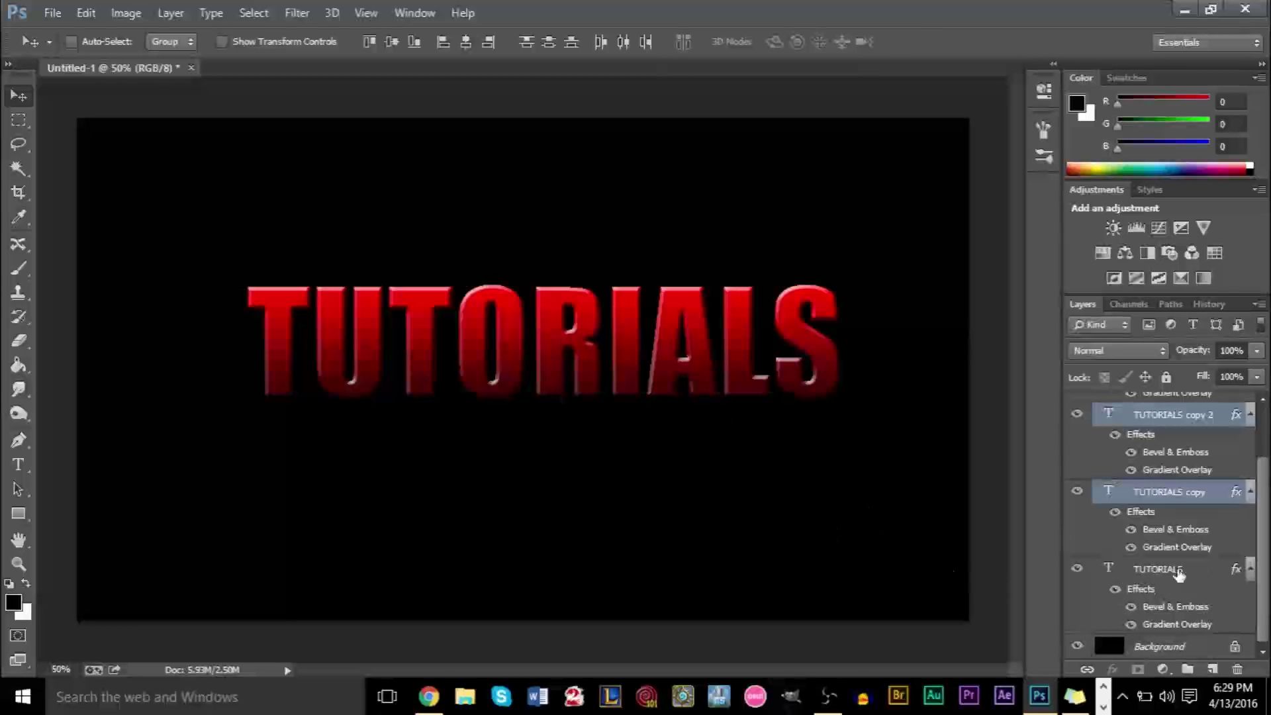
{"action": "key", "text": "ctrl+j"}
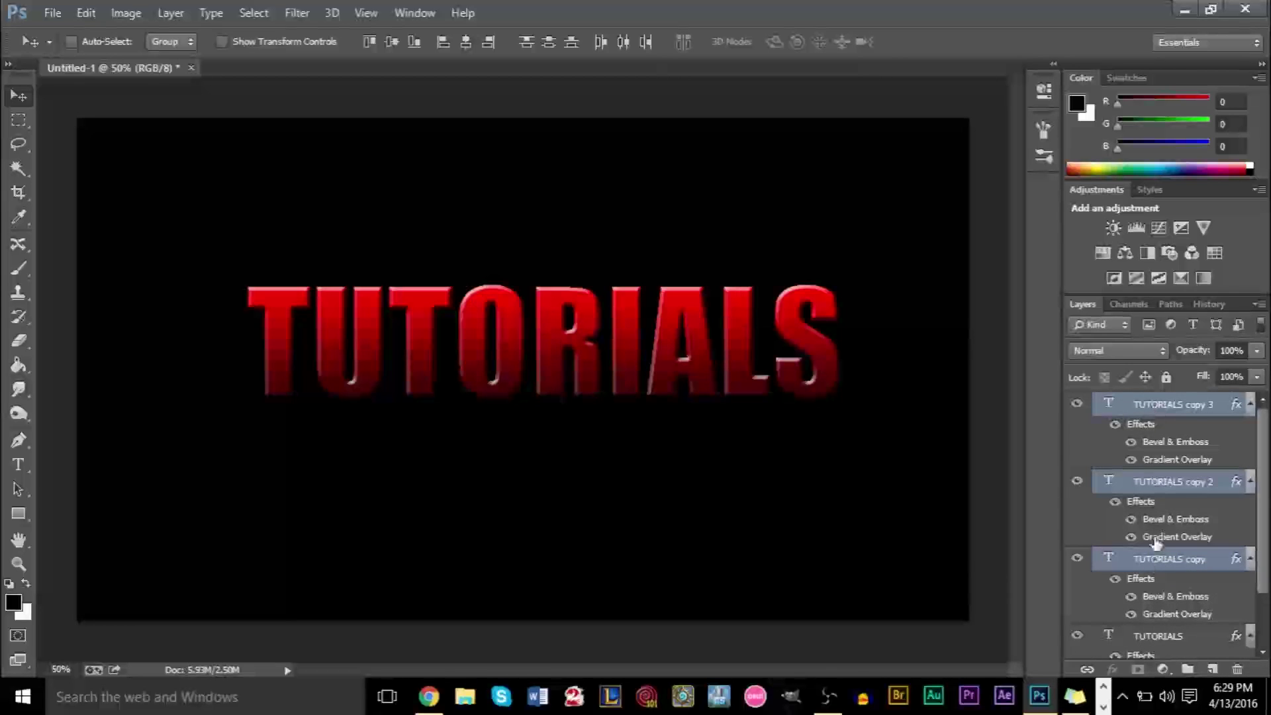
Step: Set the copies to Dissolve, rasterize their type, and merge them into TUTORIALS copy 3
{"action": "left_click", "coordinate": [1123, 351]}
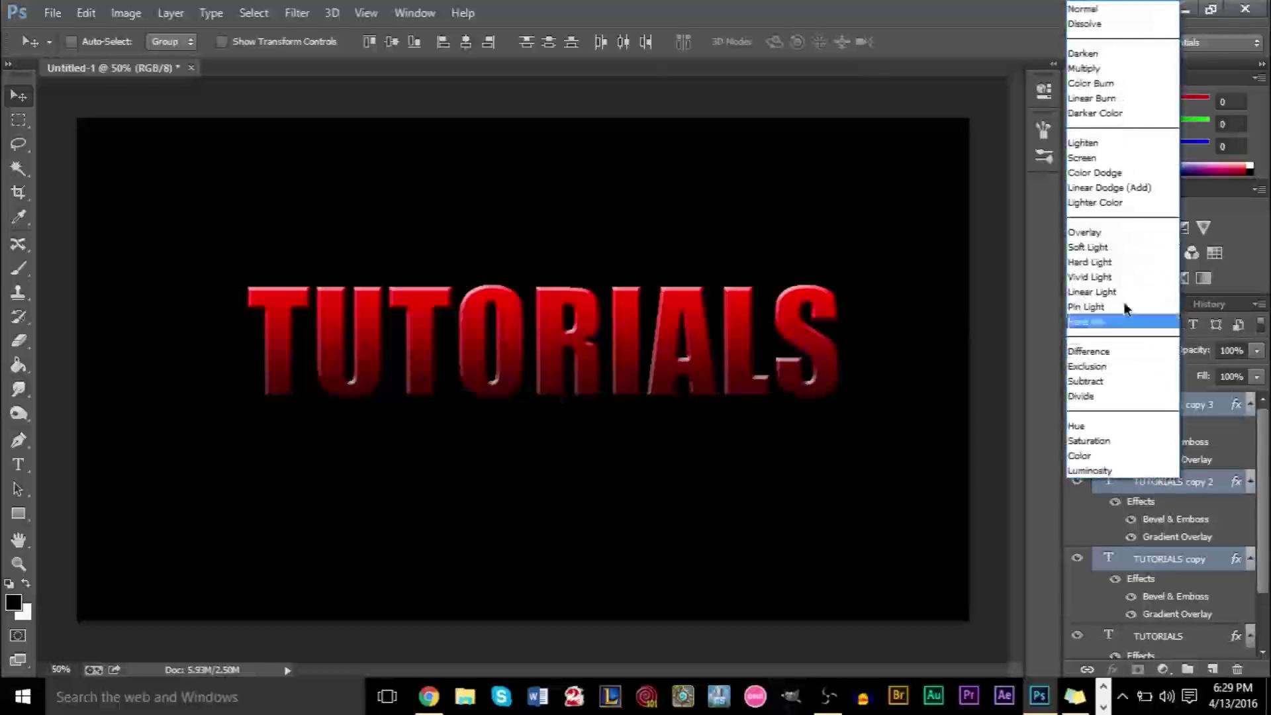
{"action": "left_click", "coordinate": [1118, 23]}
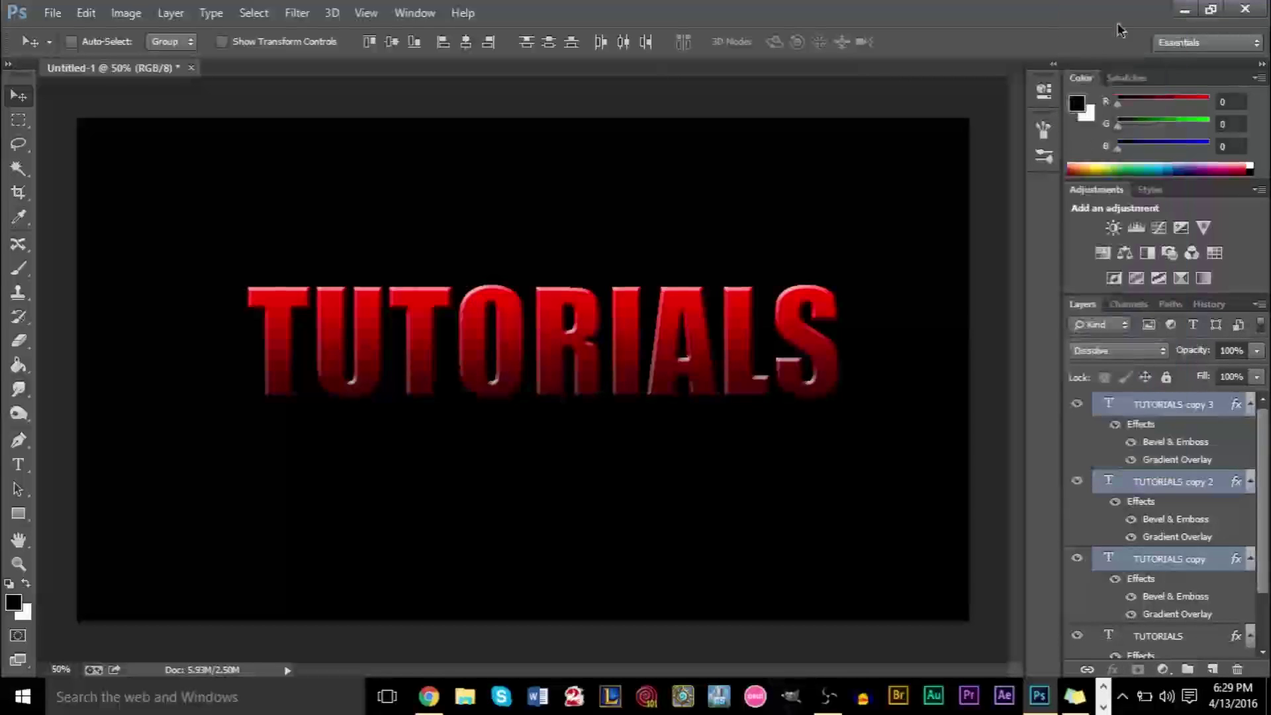
{"action": "right_click", "coordinate": [1179, 404]}
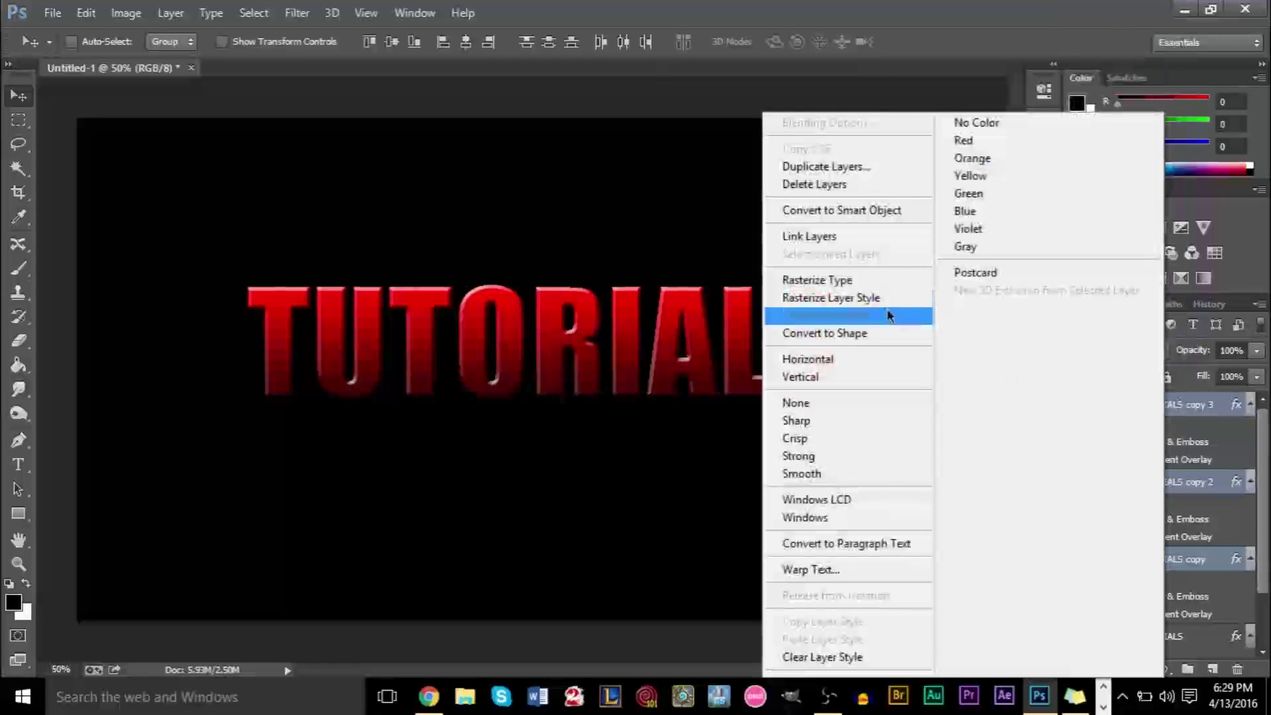
{"action": "left_click", "coordinate": [821, 285]}
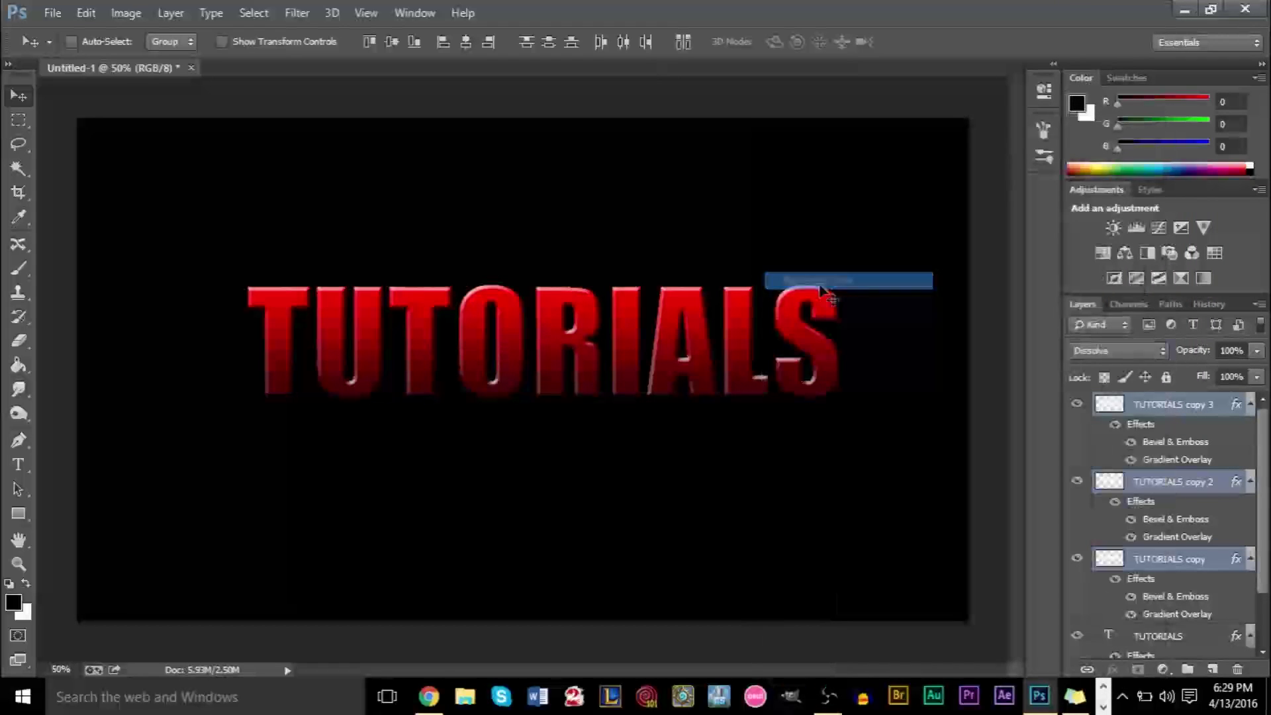
{"action": "right_click", "coordinate": [1156, 407]}
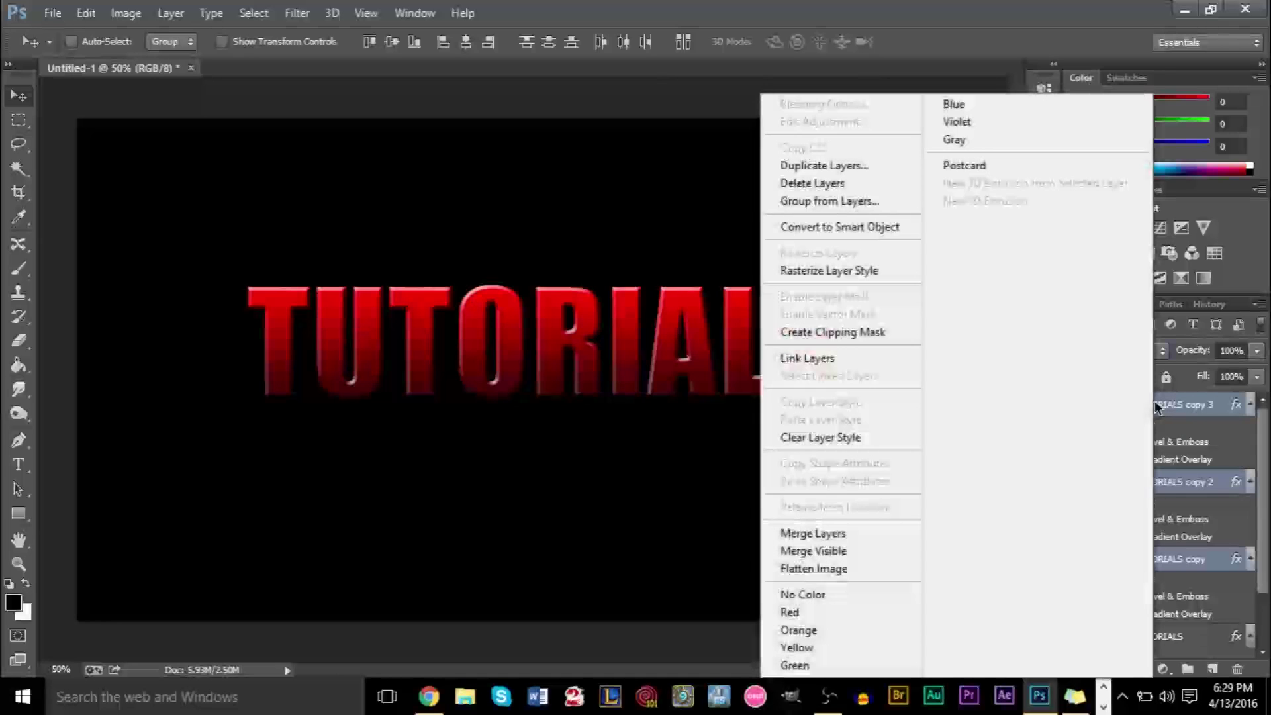
{"action": "left_click", "coordinate": [864, 527]}
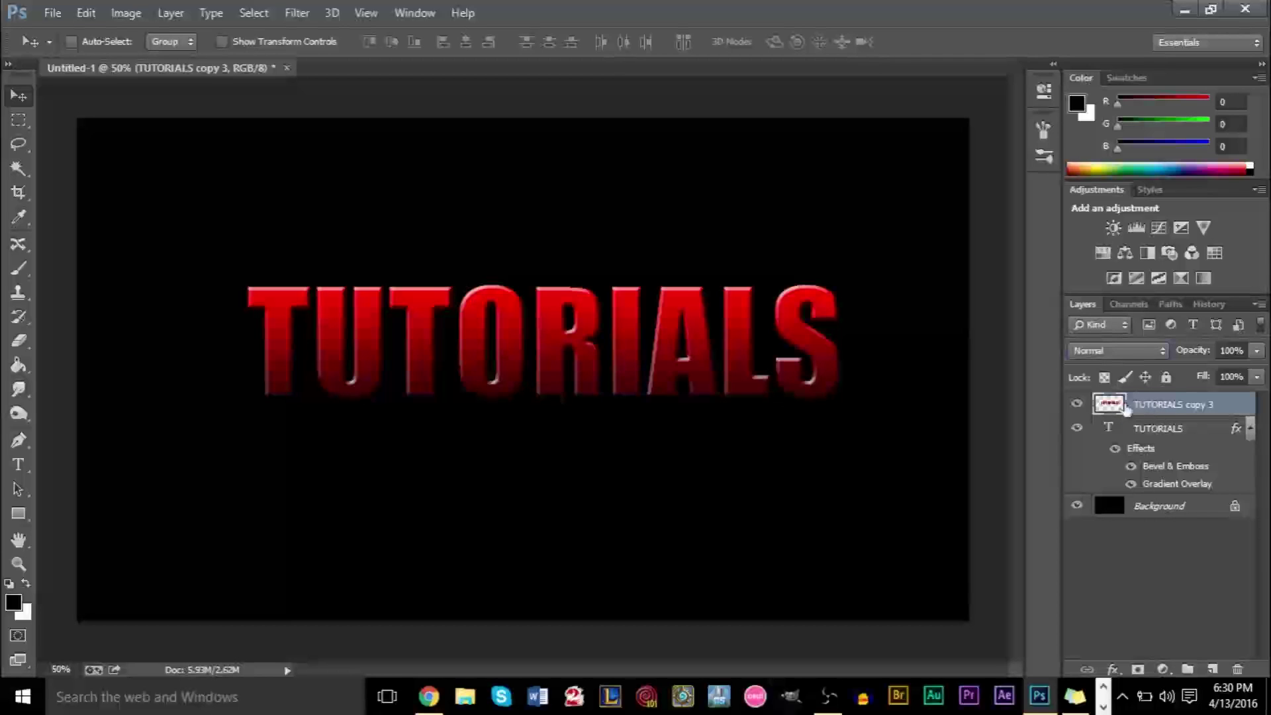
Step: Select the merged TUTORIALS copy 3 layer in the Layers panel
{"action": "left_click", "coordinate": [1160, 431]}
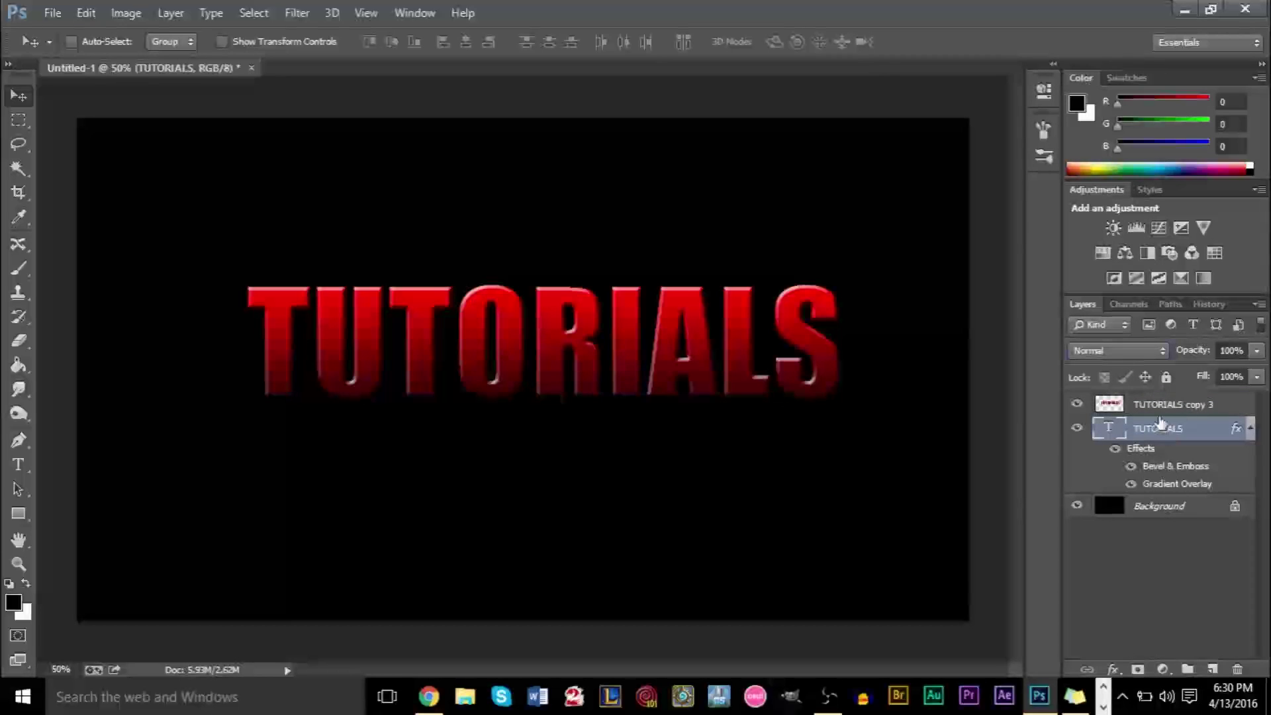
{"action": "left_click", "coordinate": [1155, 509]}
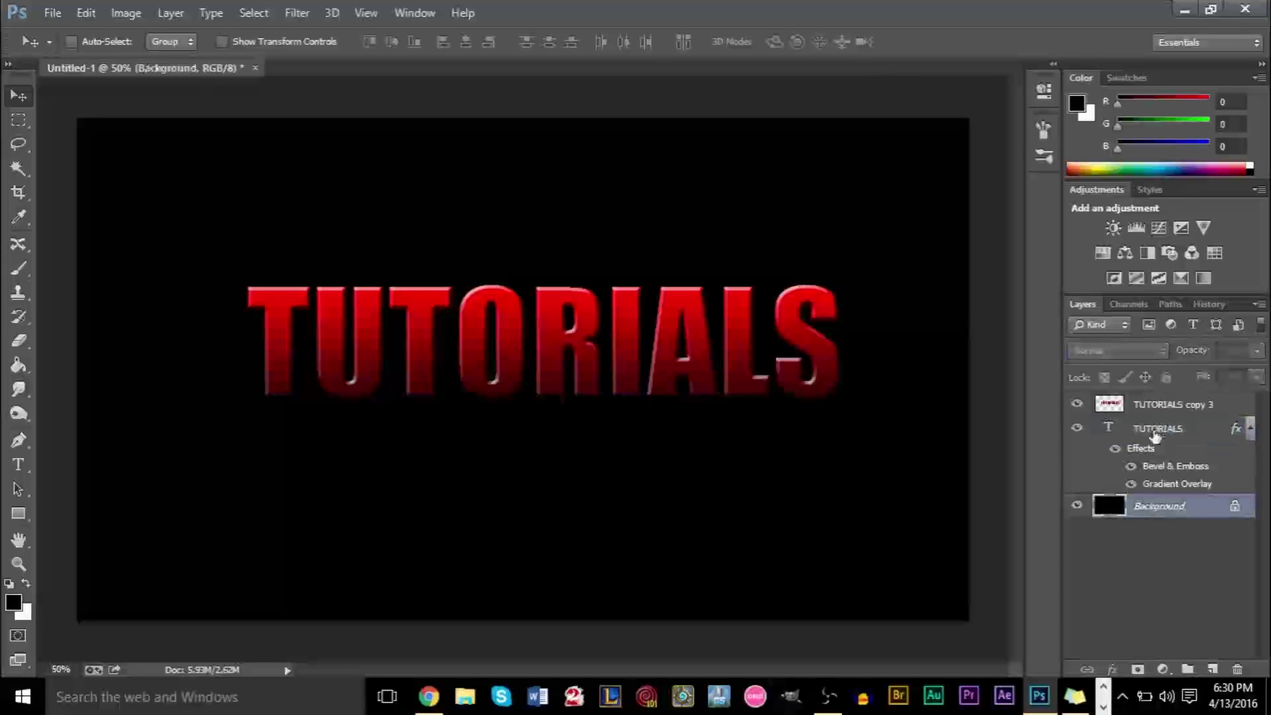
{"action": "left_click", "coordinate": [1161, 412]}
{"action": "left_click", "coordinate": [1164, 429]}
{"action": "left_click", "coordinate": [1172, 508]}
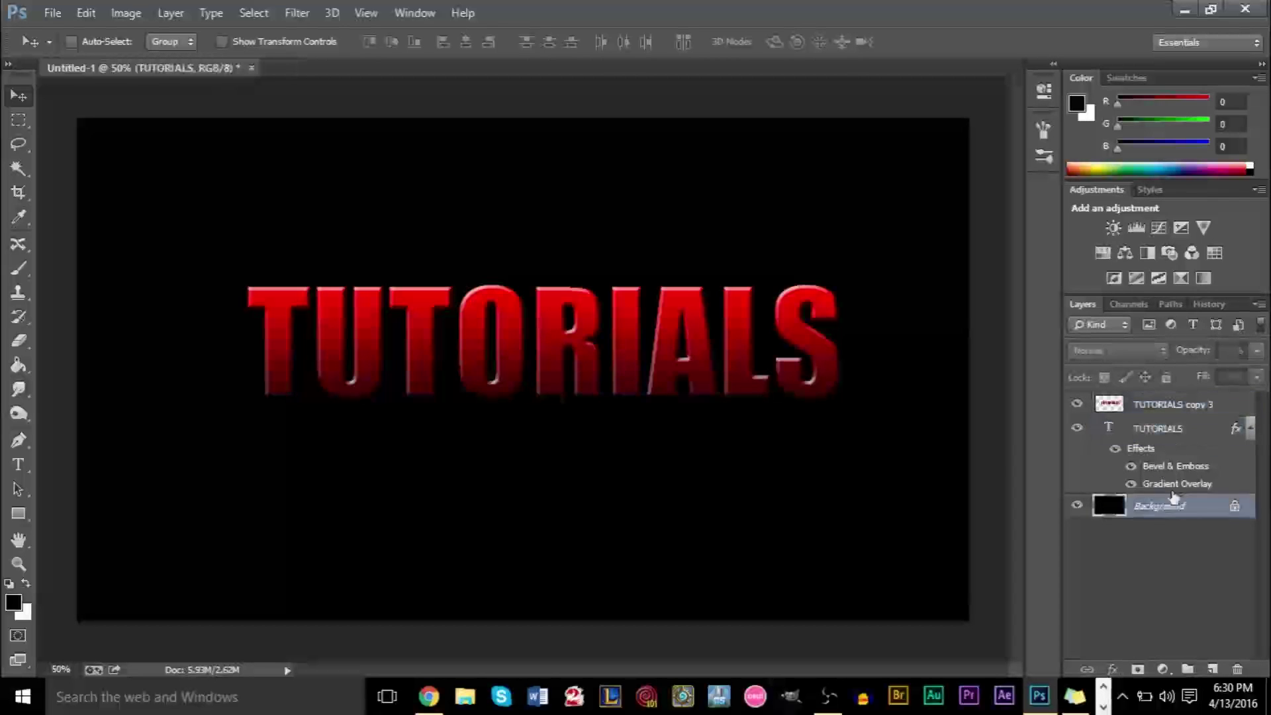
{"action": "left_click", "coordinate": [1170, 407]}
{"action": "left_click", "coordinate": [1158, 429]}
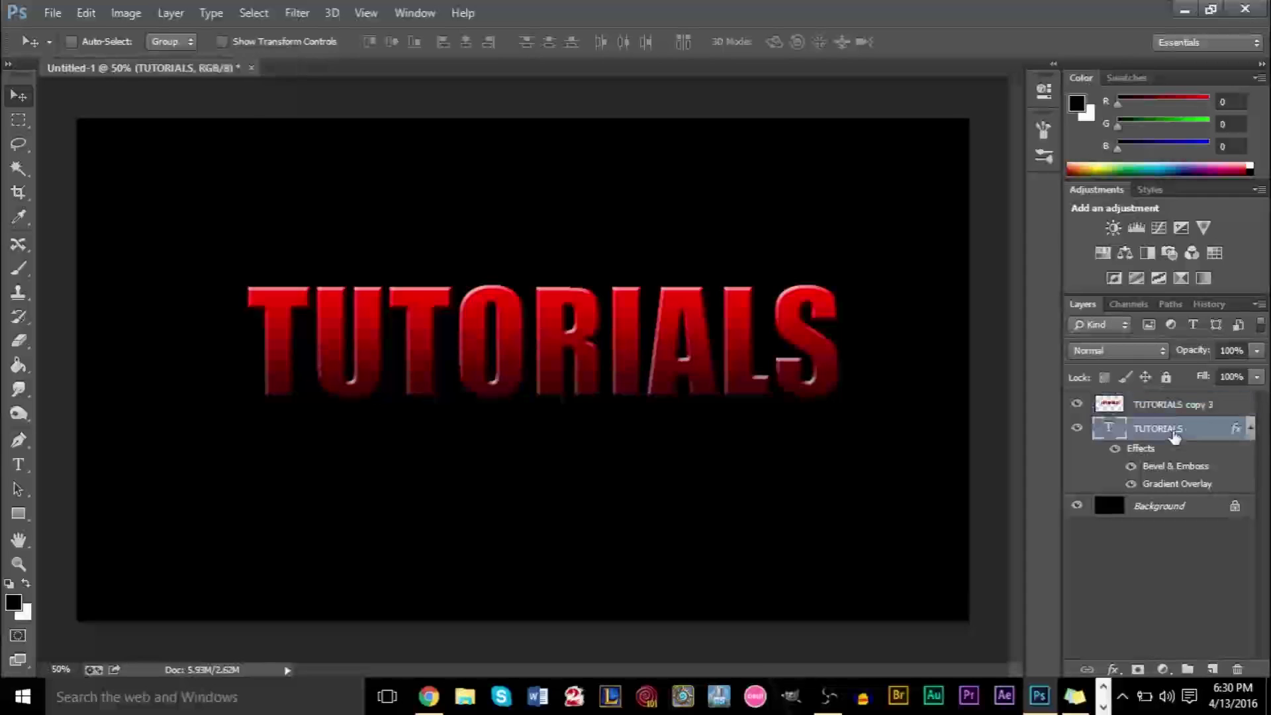
{"action": "left_click", "coordinate": [1154, 405]}
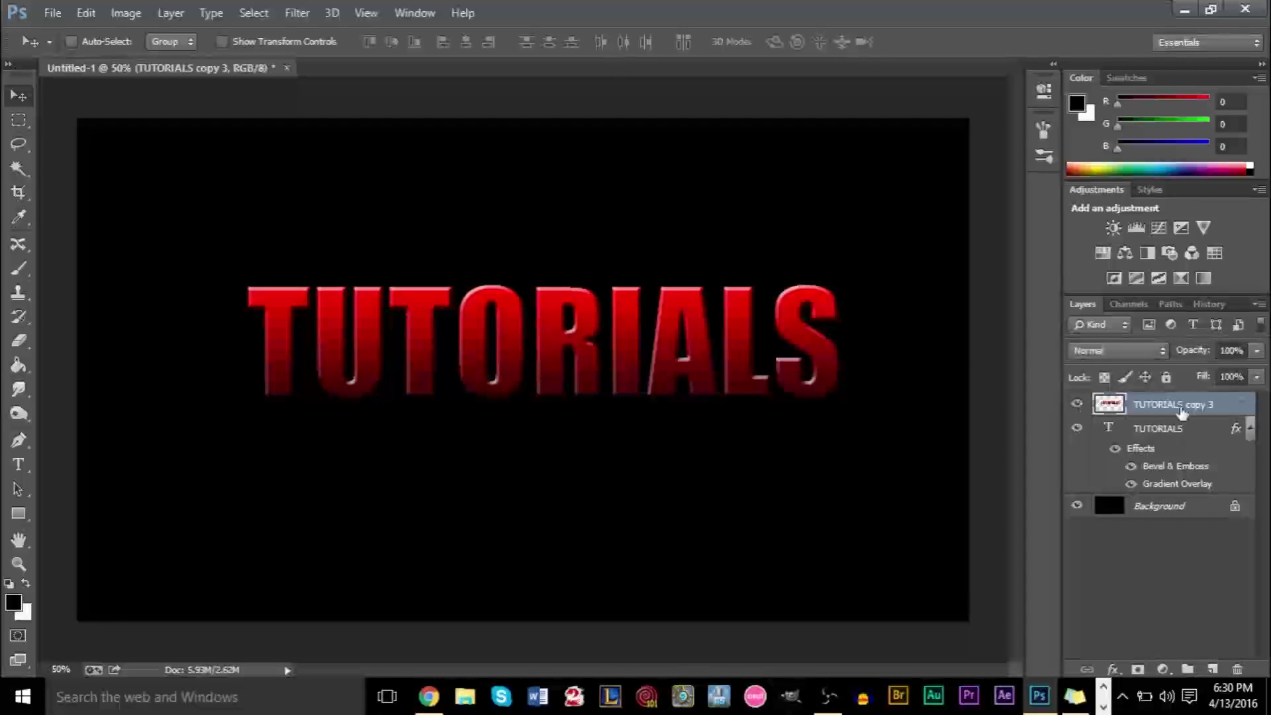
Step: Apply a Radial Blur with amount 90 to TUTORIALS copy 3
{"action": "left_click", "coordinate": [289, 16]}
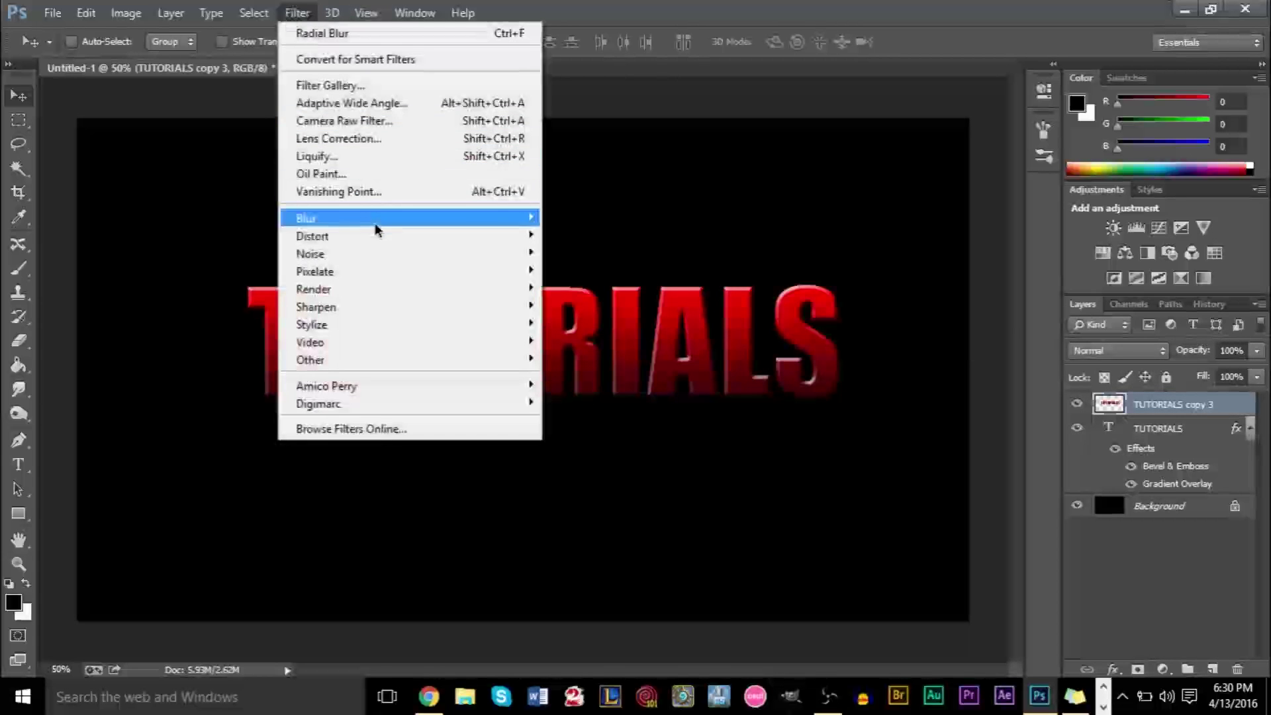
{"action": "mouse_move", "coordinate": [375, 219]}
{"action": "left_click", "coordinate": [599, 400]}
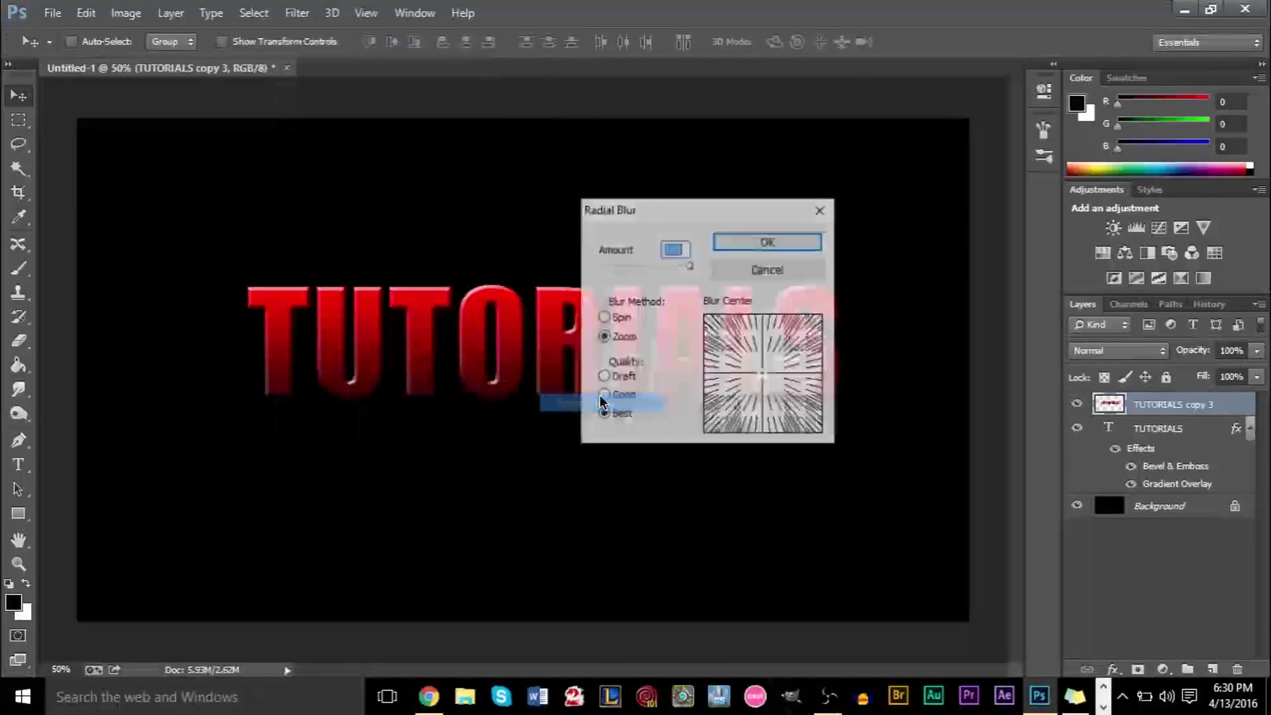
{"action": "left_click_drag", "start_coordinate": [713, 213], "coordinate": [883, 200]}
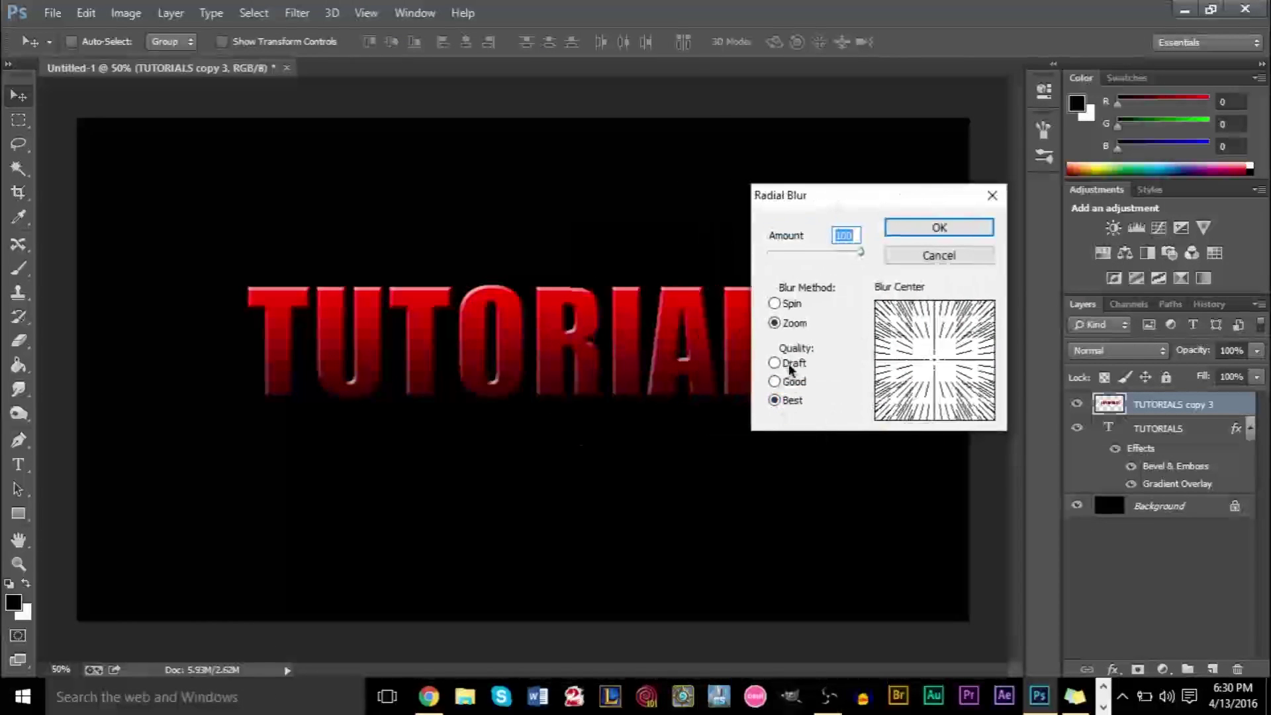
{"action": "left_click_drag", "start_coordinate": [821, 198], "coordinate": [952, 240]}
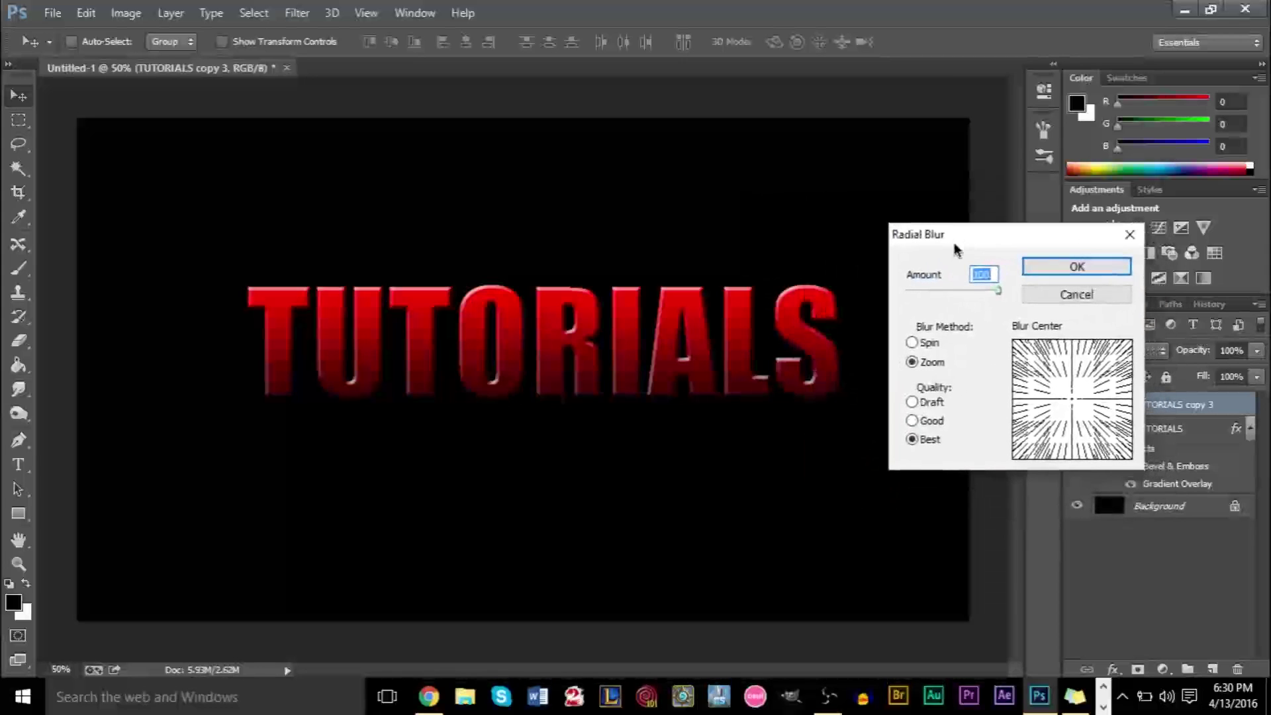
{"action": "left_click", "coordinate": [992, 277]}
{"action": "double_click", "coordinate": [992, 277]}
{"action": "type", "text": "90"}
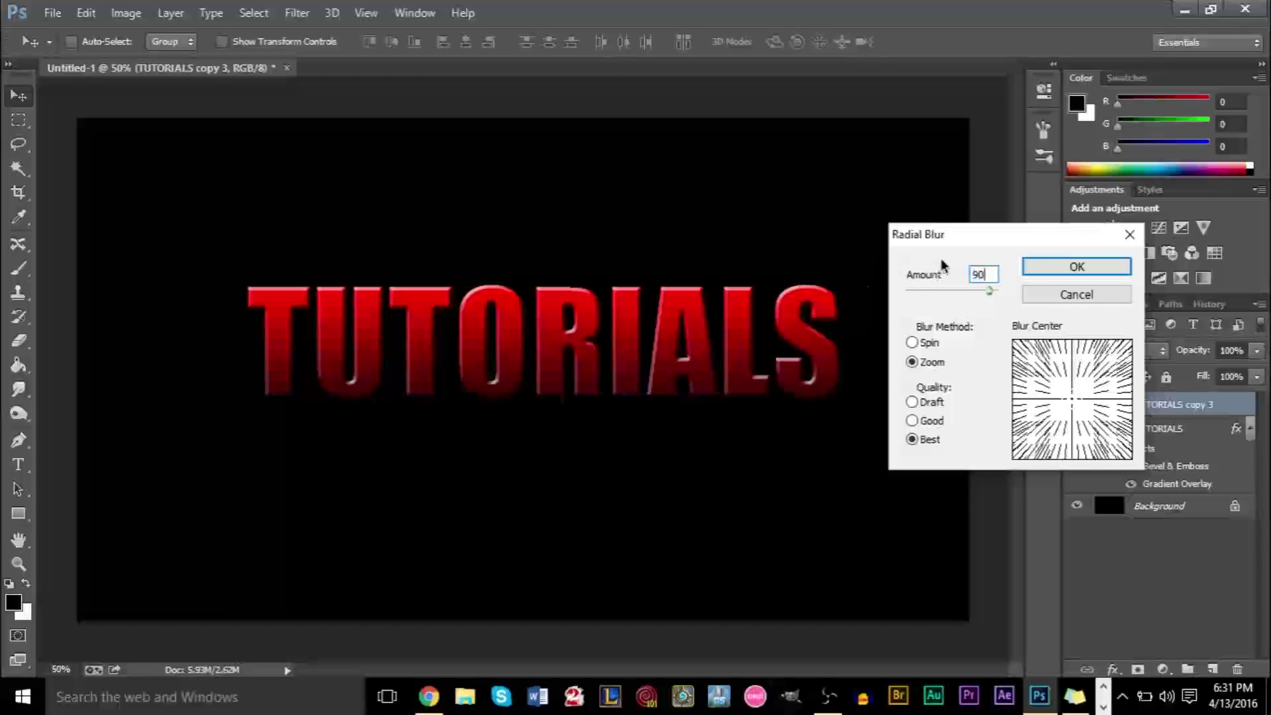
{"action": "left_click", "coordinate": [1053, 266]}
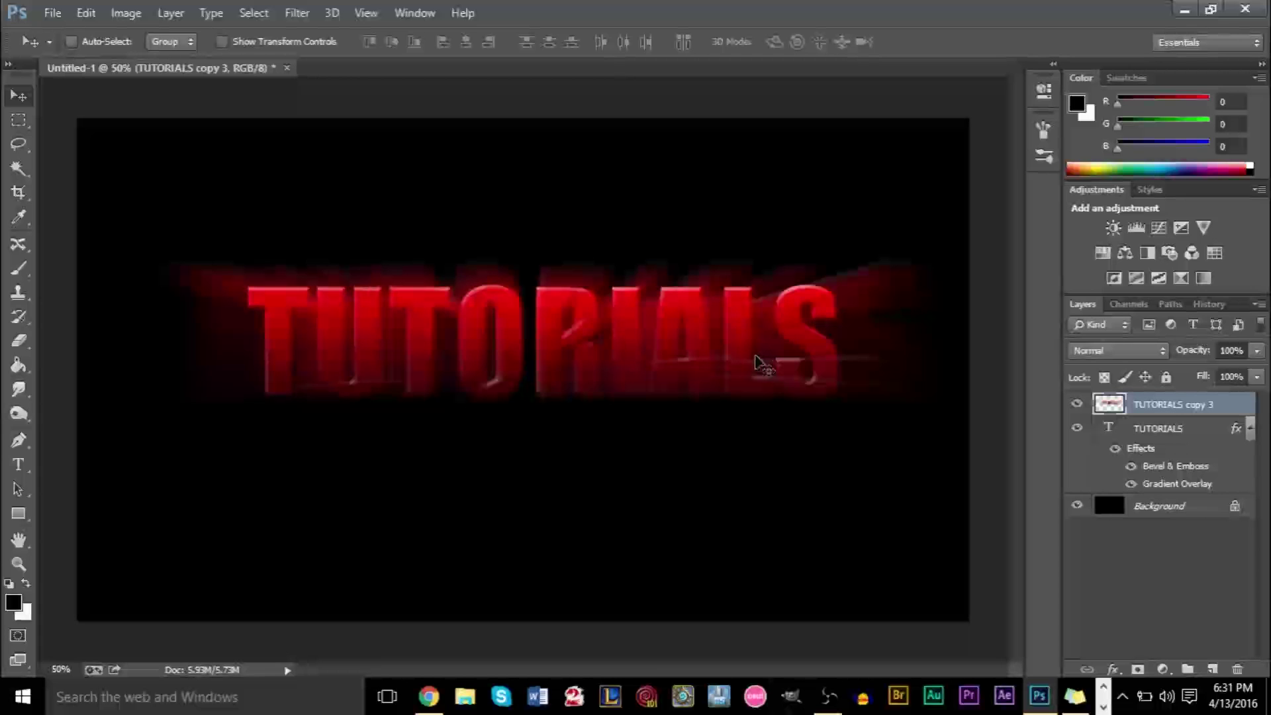
Step: Undo and reapply the last radial blur, then set the layer to Linear Dodge (Add)
{"action": "key", "text": "ctrl+z"}
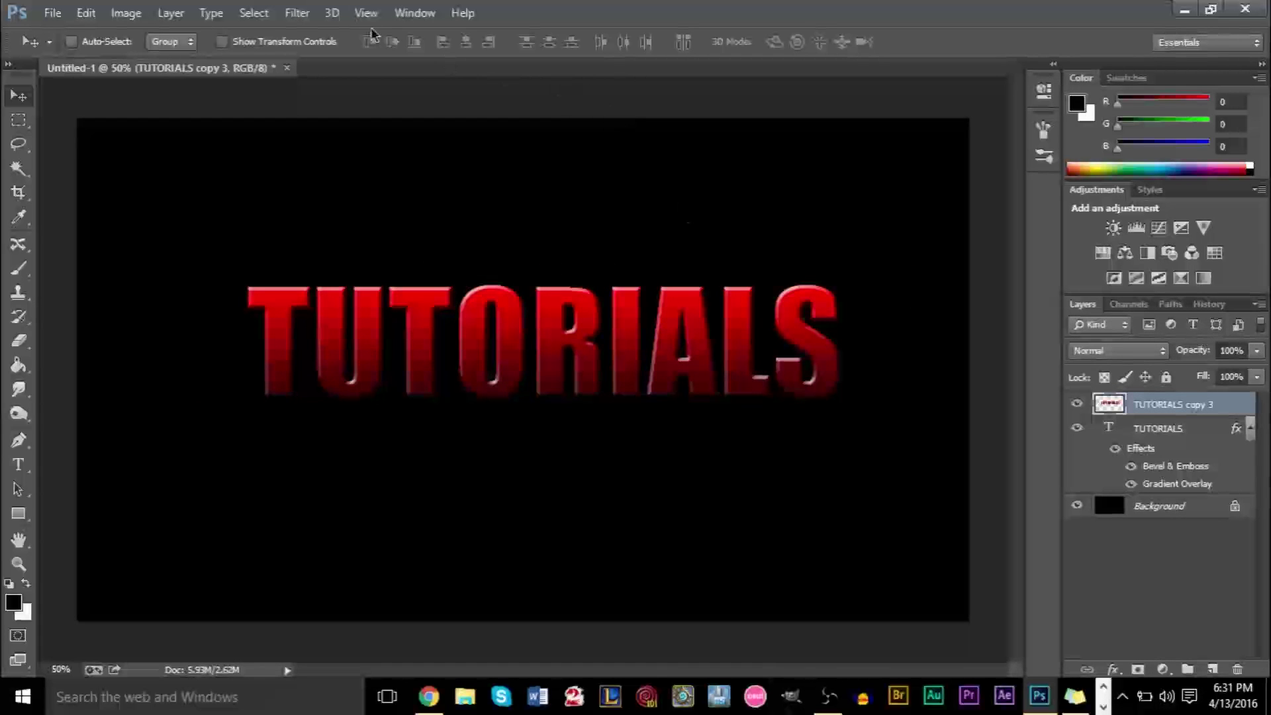
{"action": "left_click", "coordinate": [366, 13]}
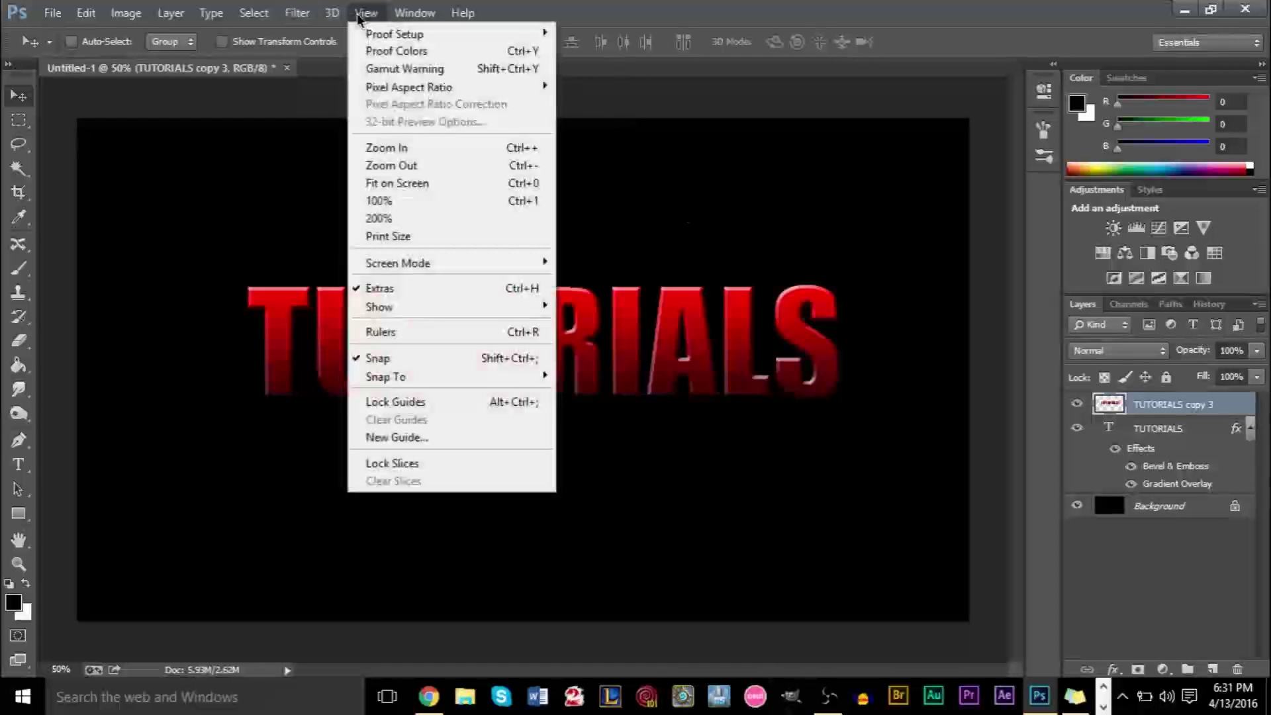
{"action": "mouse_move", "coordinate": [297, 12]}
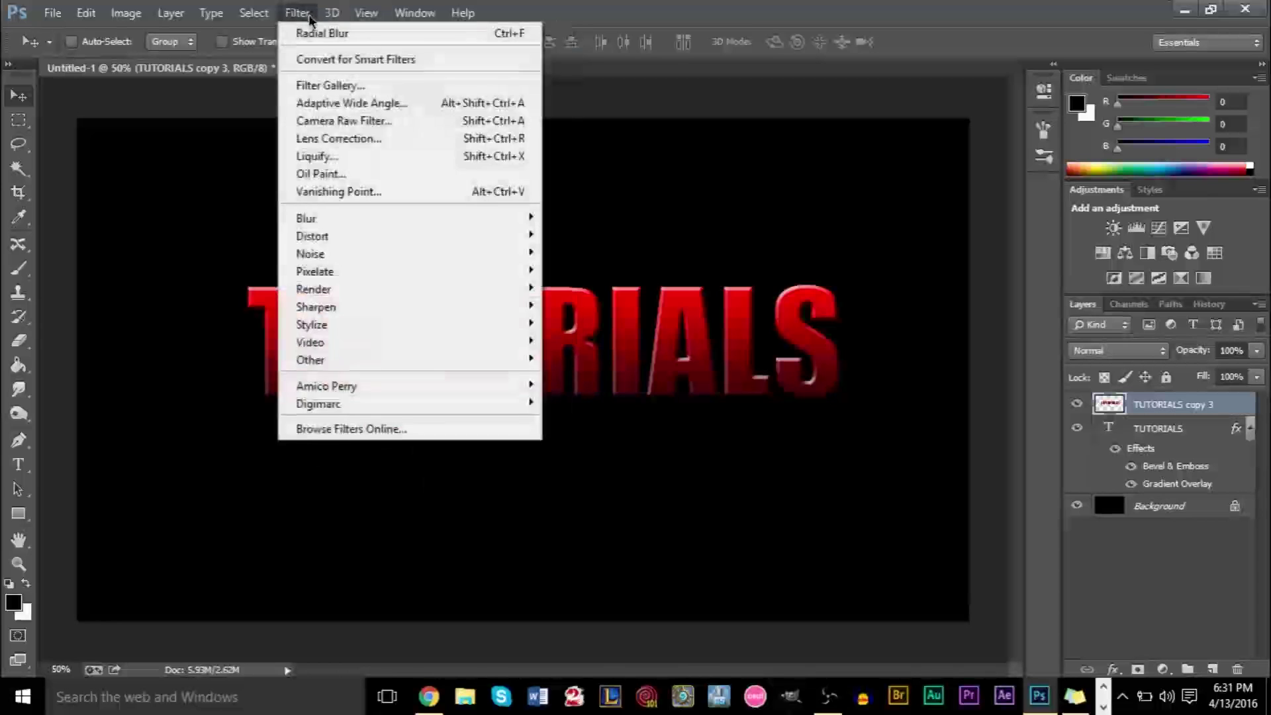
{"action": "left_click", "coordinate": [322, 33]}
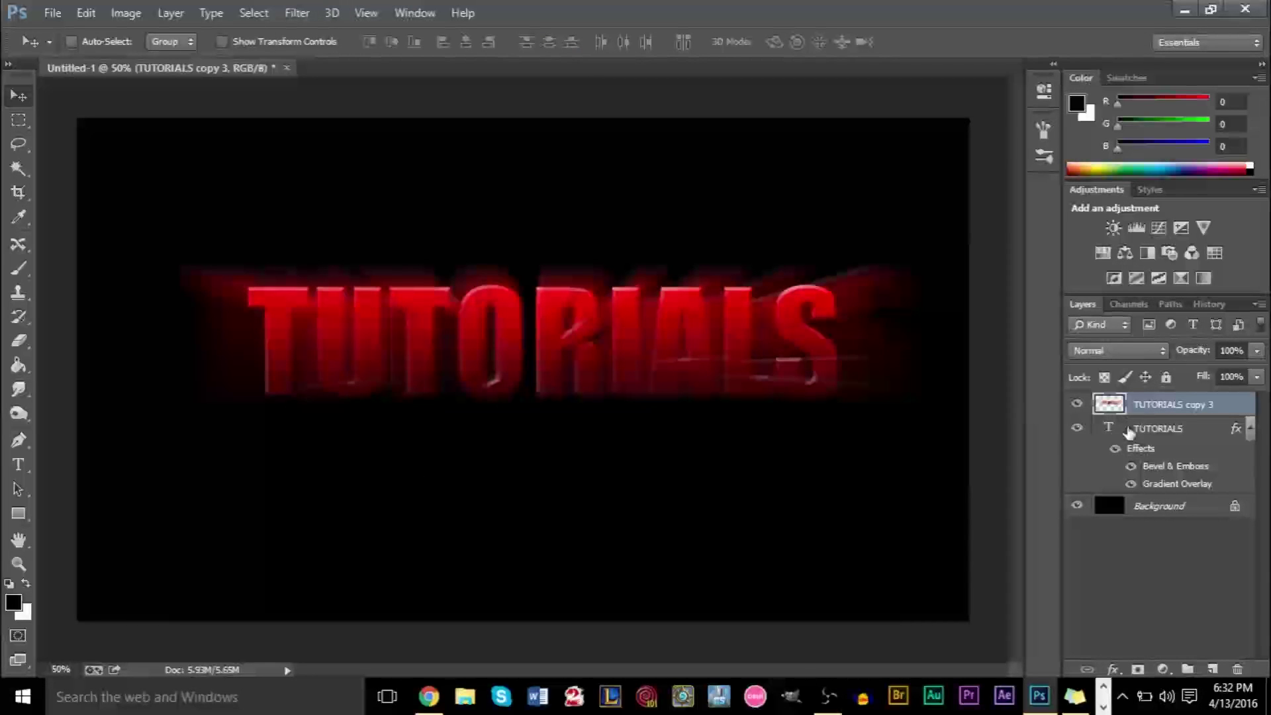
{"action": "left_click", "coordinate": [1119, 356]}
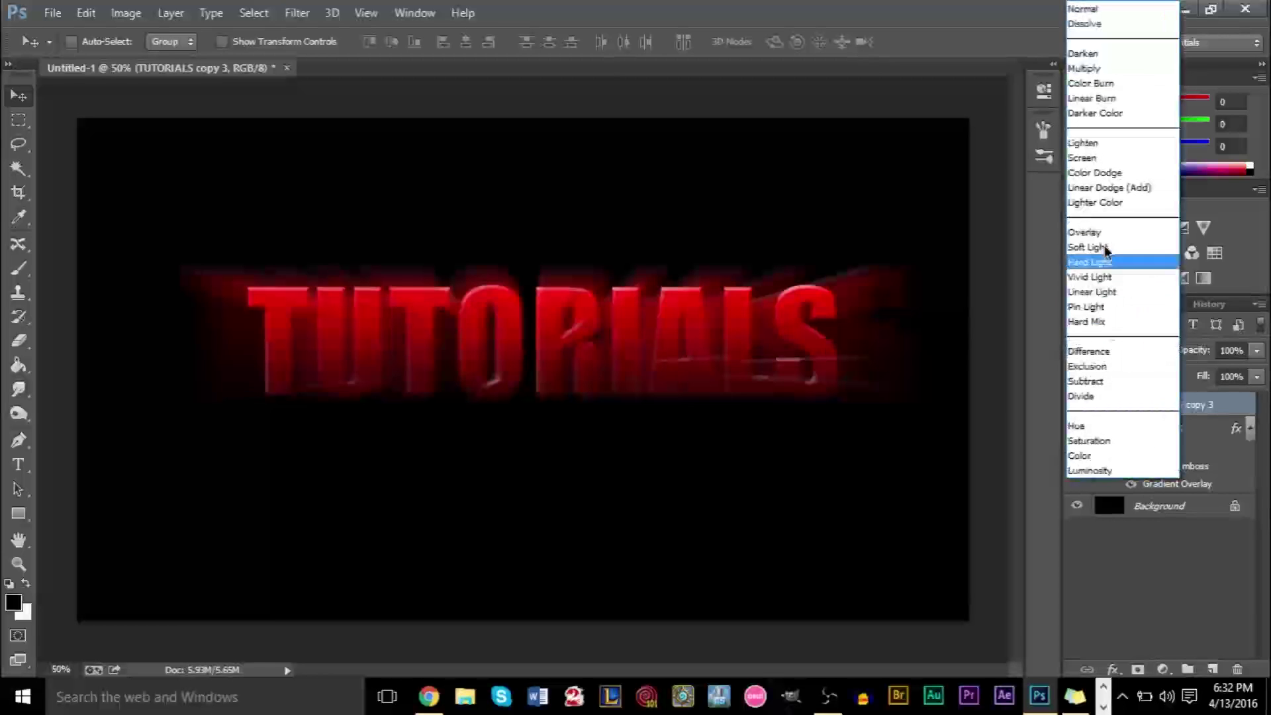
{"action": "left_click", "coordinate": [1118, 188]}
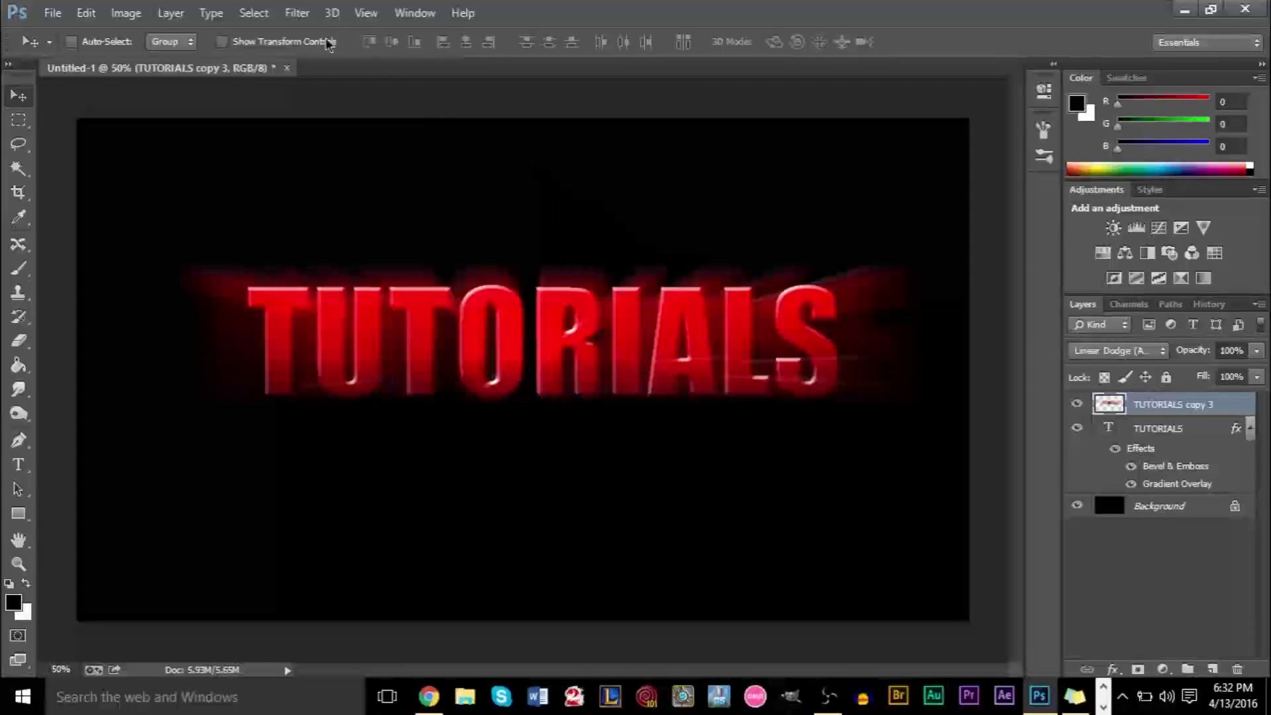
Step: Apply a second Radial Blur pass to TUTORIALS copy 3, keeping the previous settings
{"action": "left_click", "coordinate": [297, 12]}
{"action": "mouse_move", "coordinate": [403, 220]}
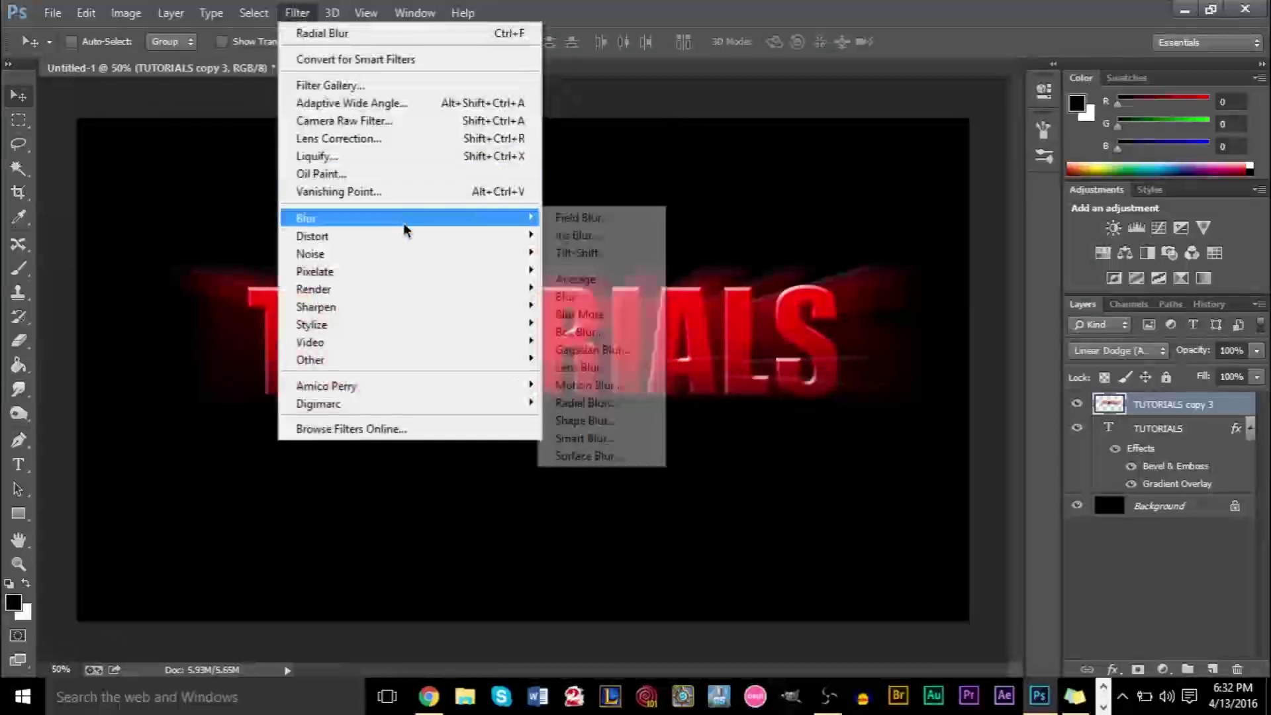
{"action": "left_click", "coordinate": [618, 403]}
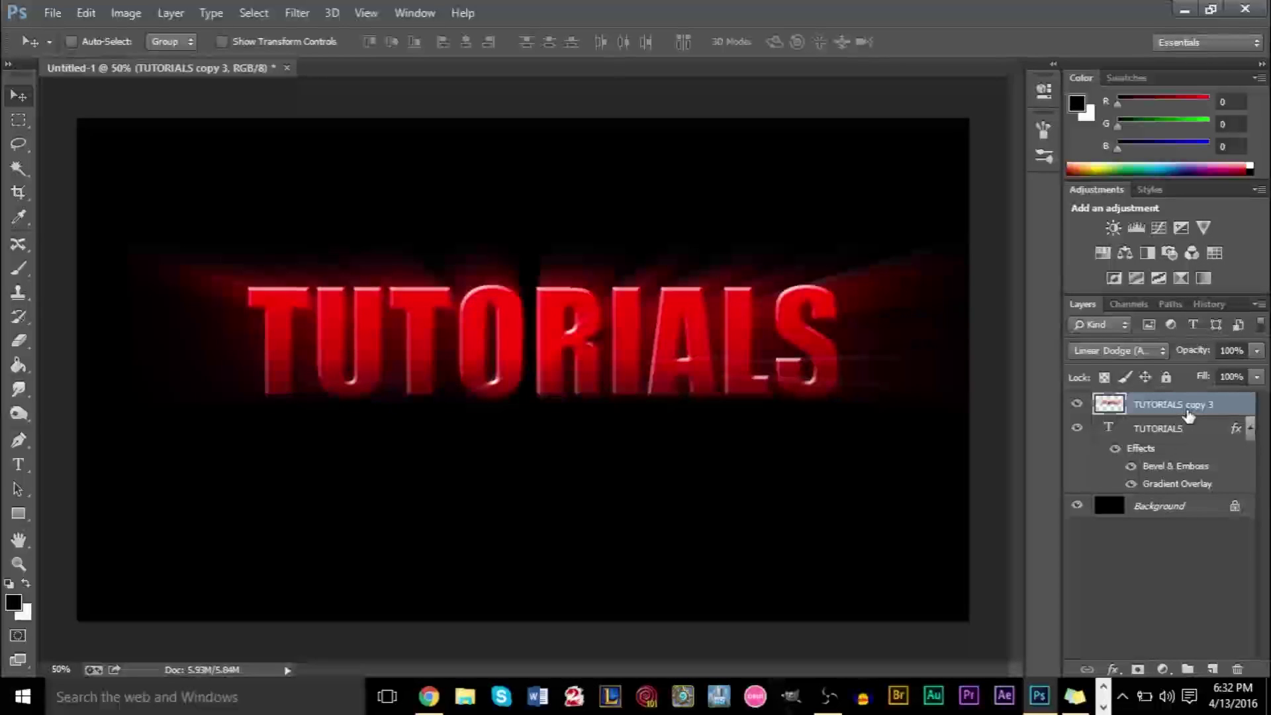
Step: Duplicate the rays layer twice with Ctrl+J, then delete TUTORIALS copy 5, keeping TUTORIALS copy 4
{"action": "key", "text": "ctrl+j"}
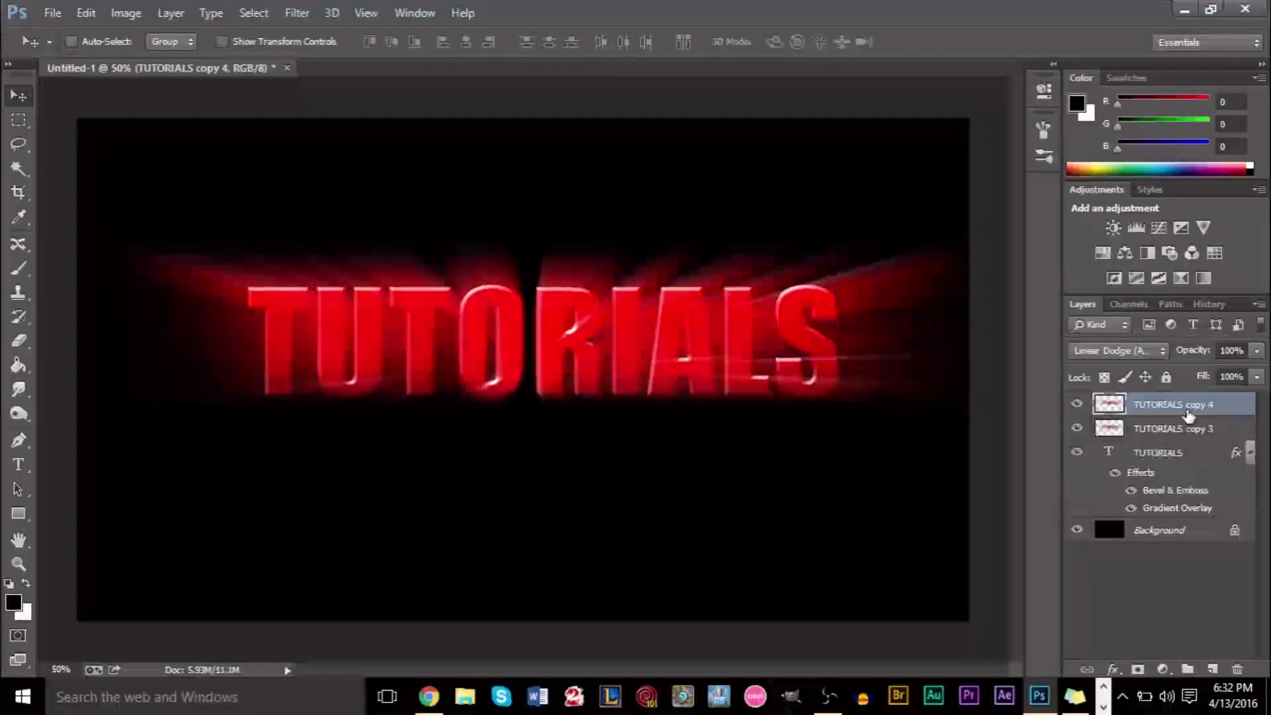
{"action": "key", "text": "ctrl+j"}
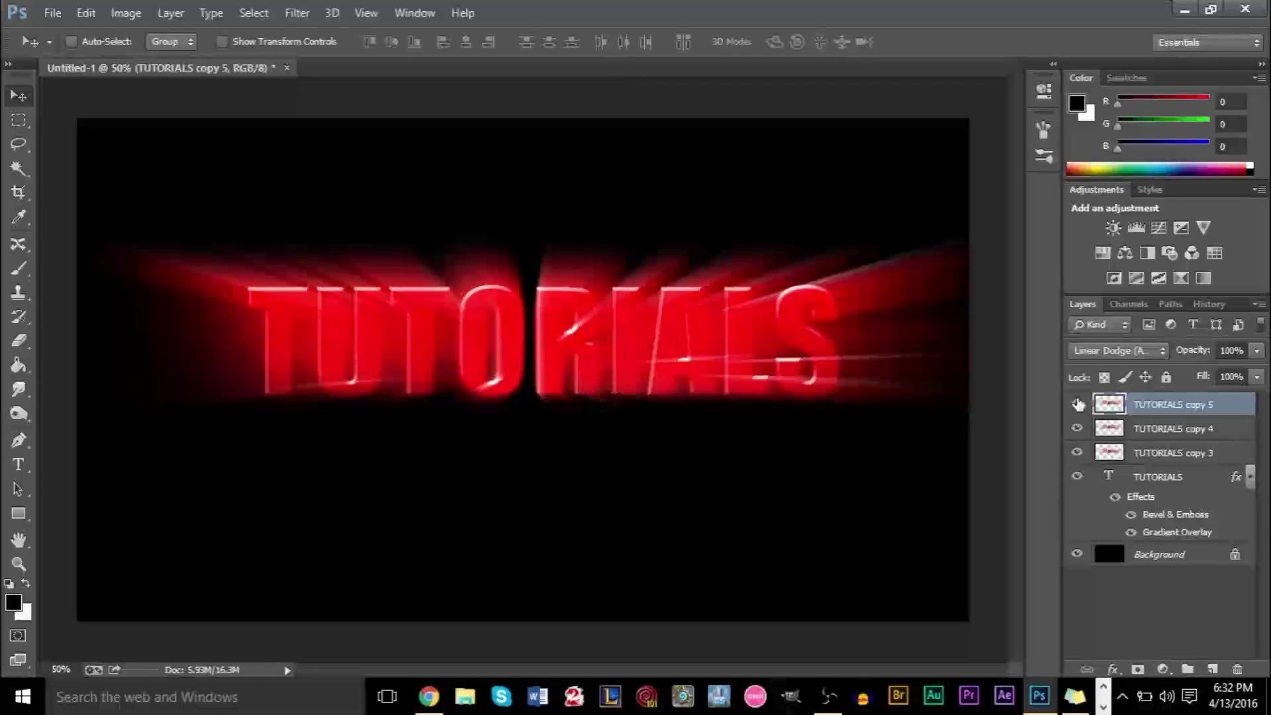
{"action": "key", "text": "Delete"}
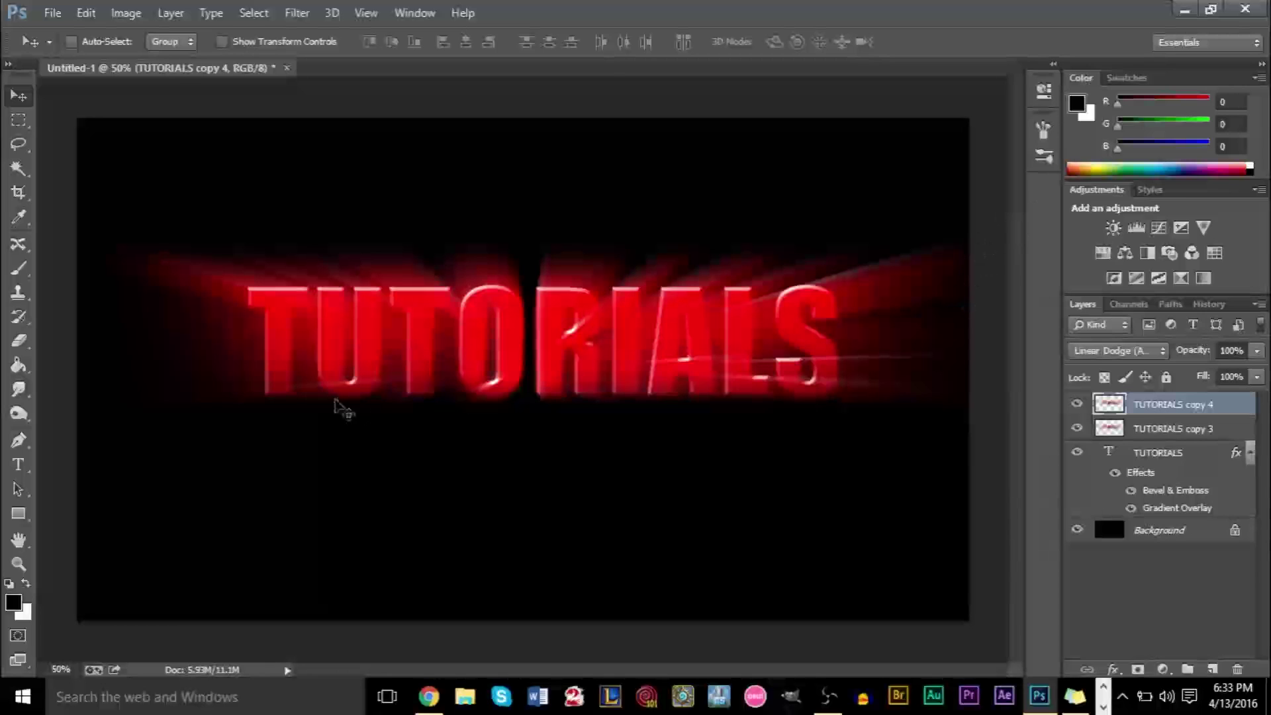
{"action": "left_click", "coordinate": [1169, 538]}
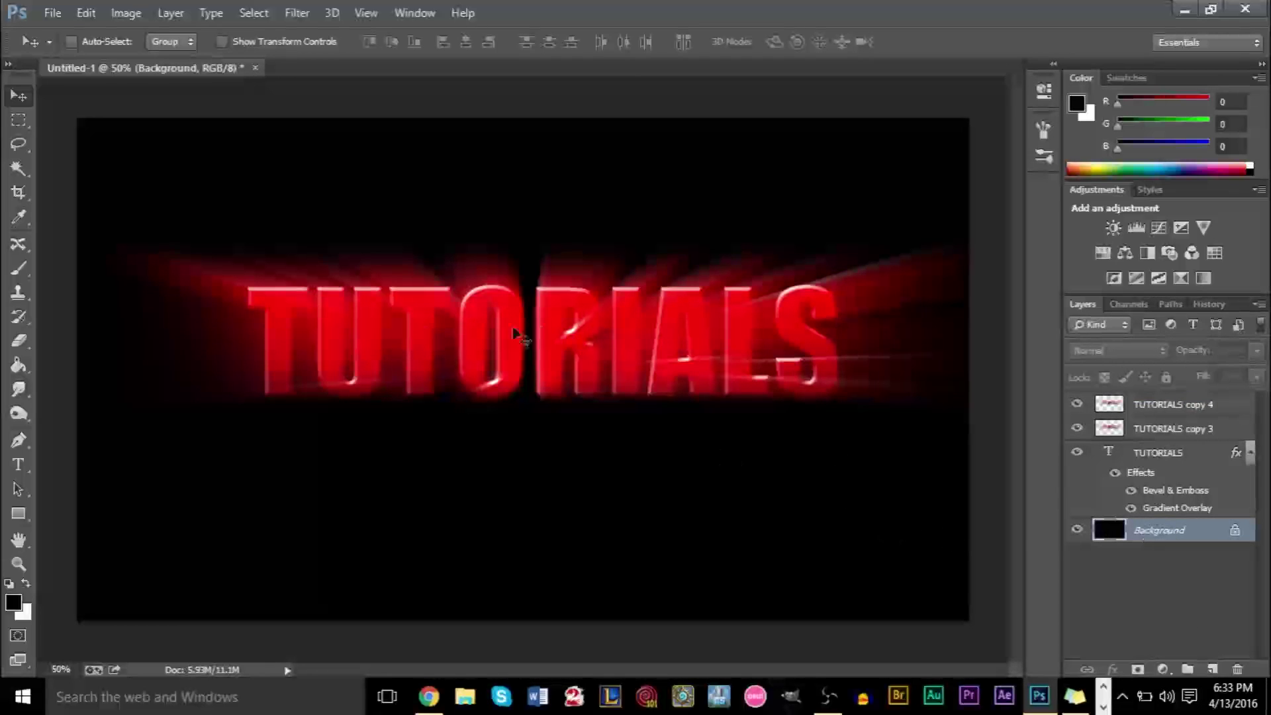
{"action": "left_click", "coordinate": [1078, 532]}
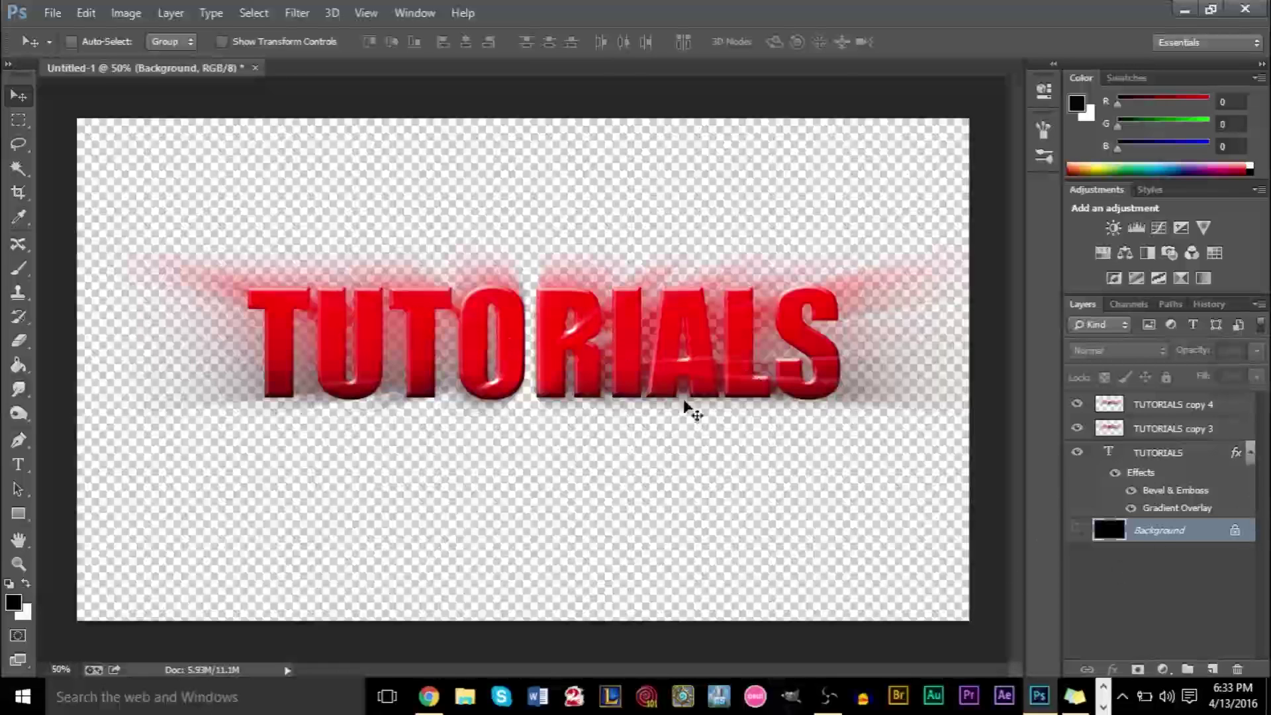
{"action": "left_click", "coordinate": [1077, 529]}
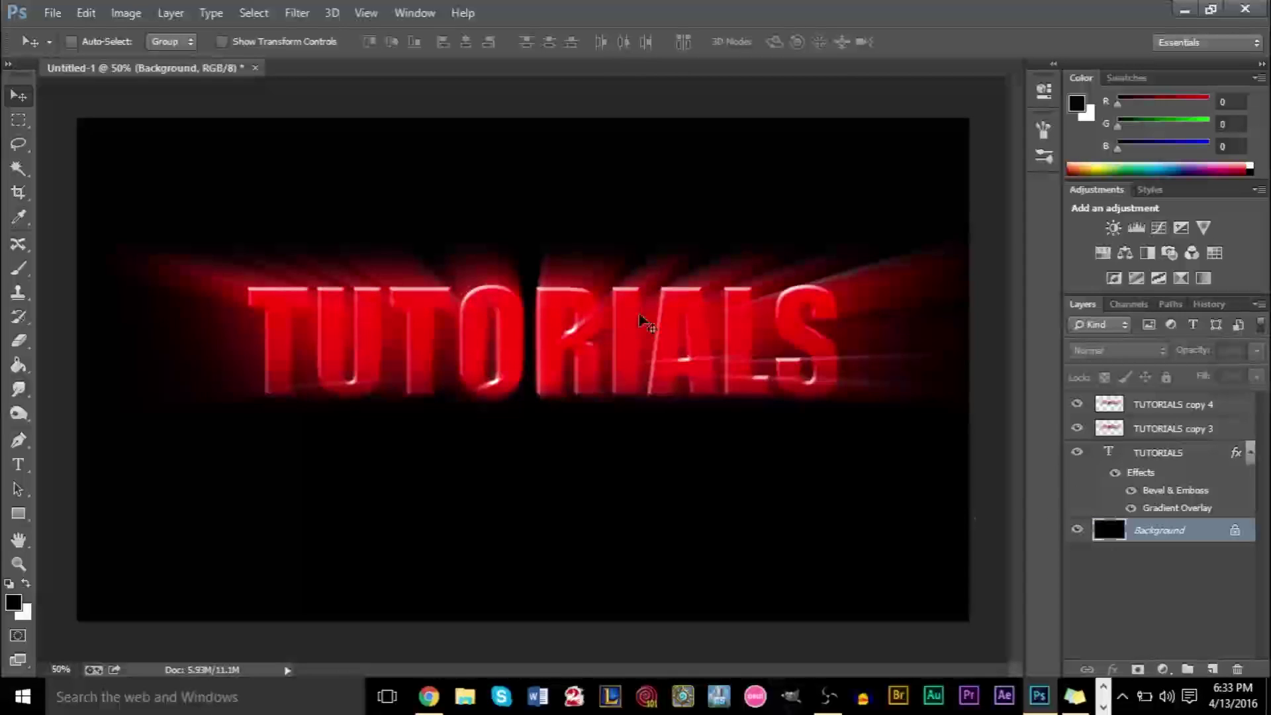